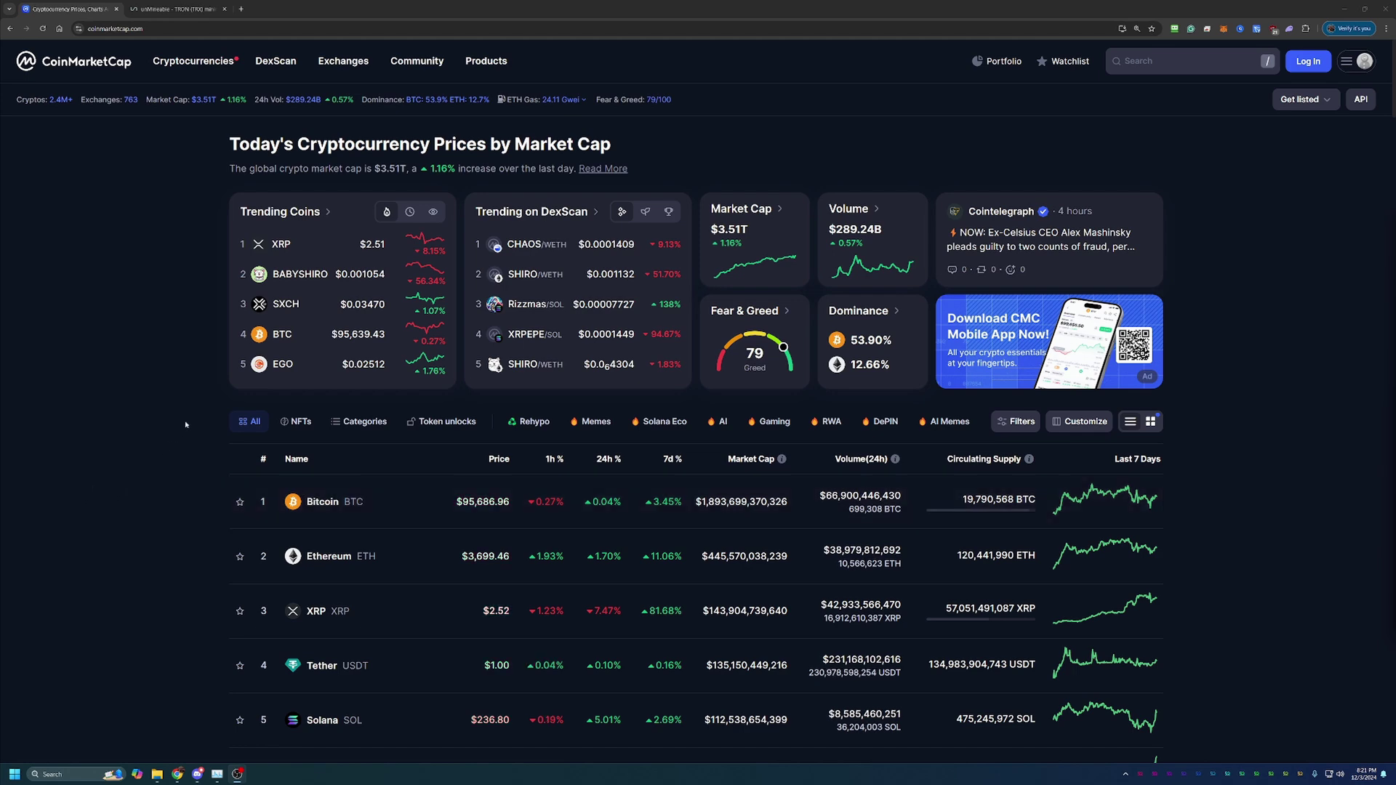
# Step: Scroll CoinMarketCap's coin table down to TRON, ranked 10th at $0.3857
pyautogui.scroll(-1, 182, 426)
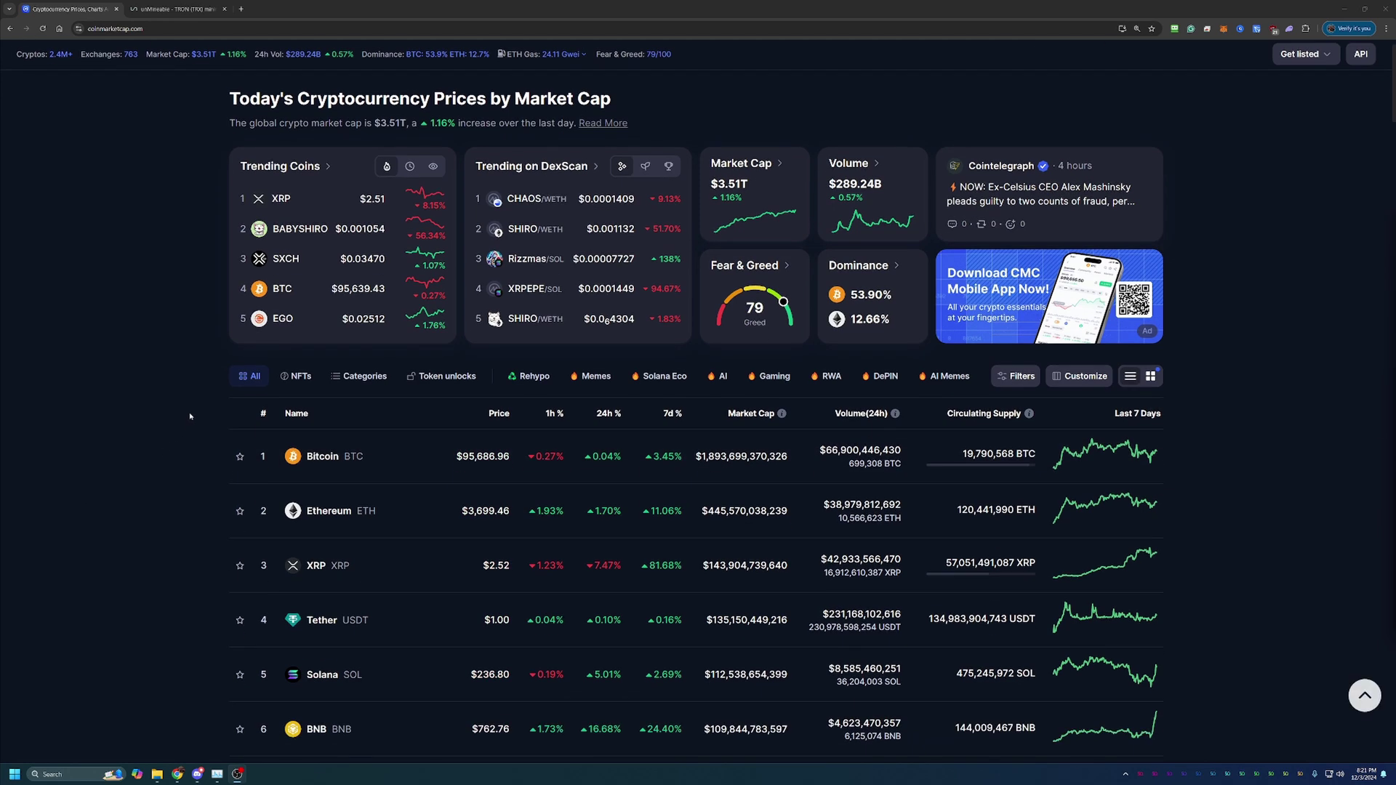
pyautogui.scroll(-1, 190, 416)
pyautogui.scroll(-1, 436, 363)
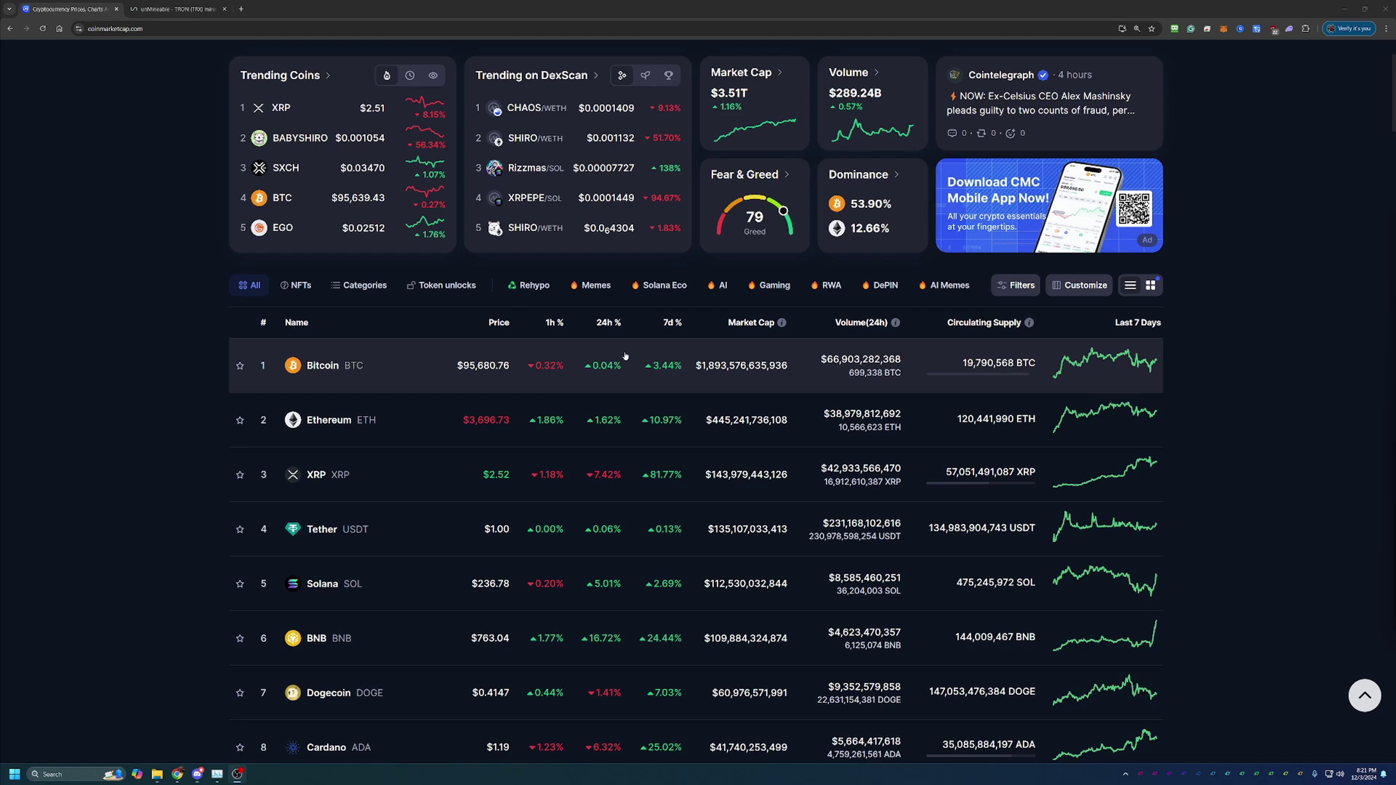
pyautogui.scroll(-4, 637, 386)
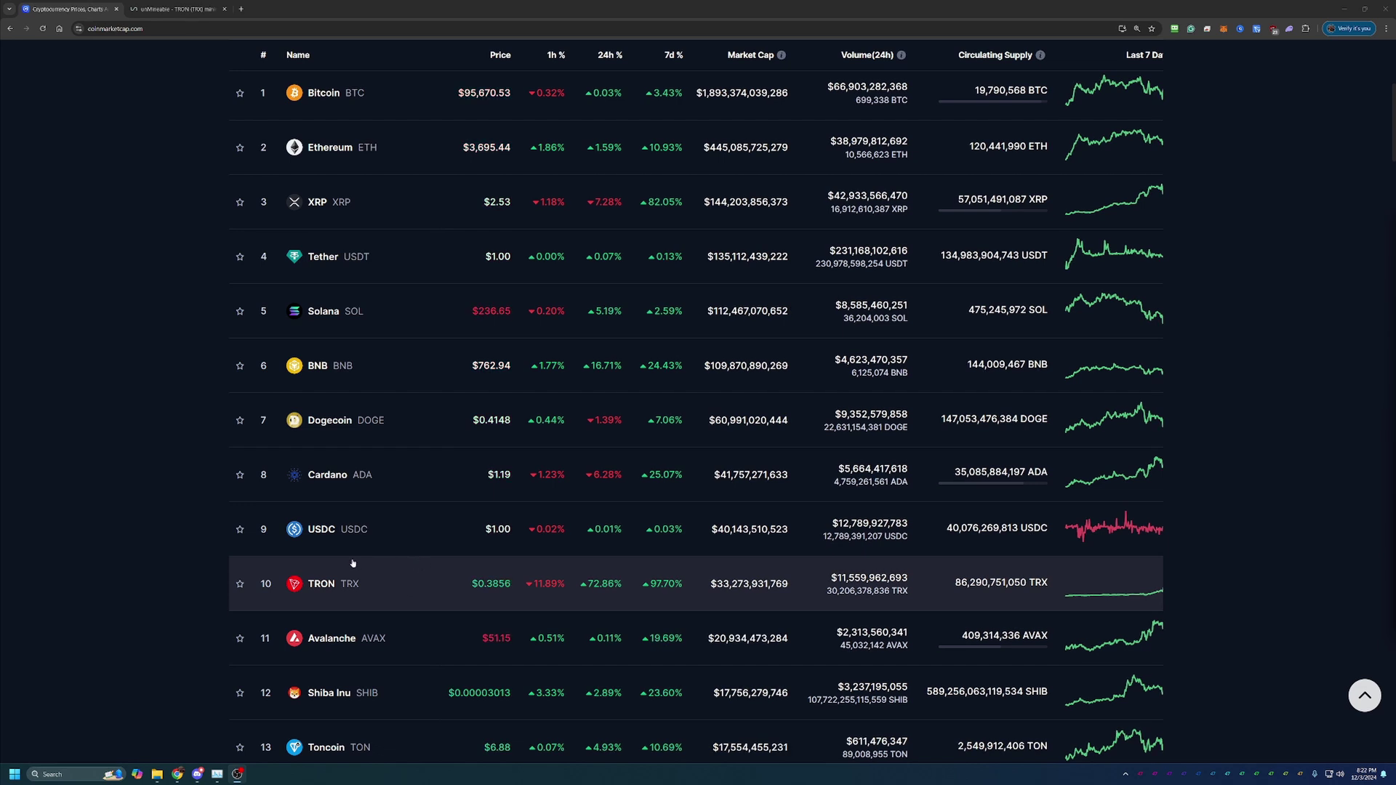
pyautogui.scroll(-1, 314, 570)
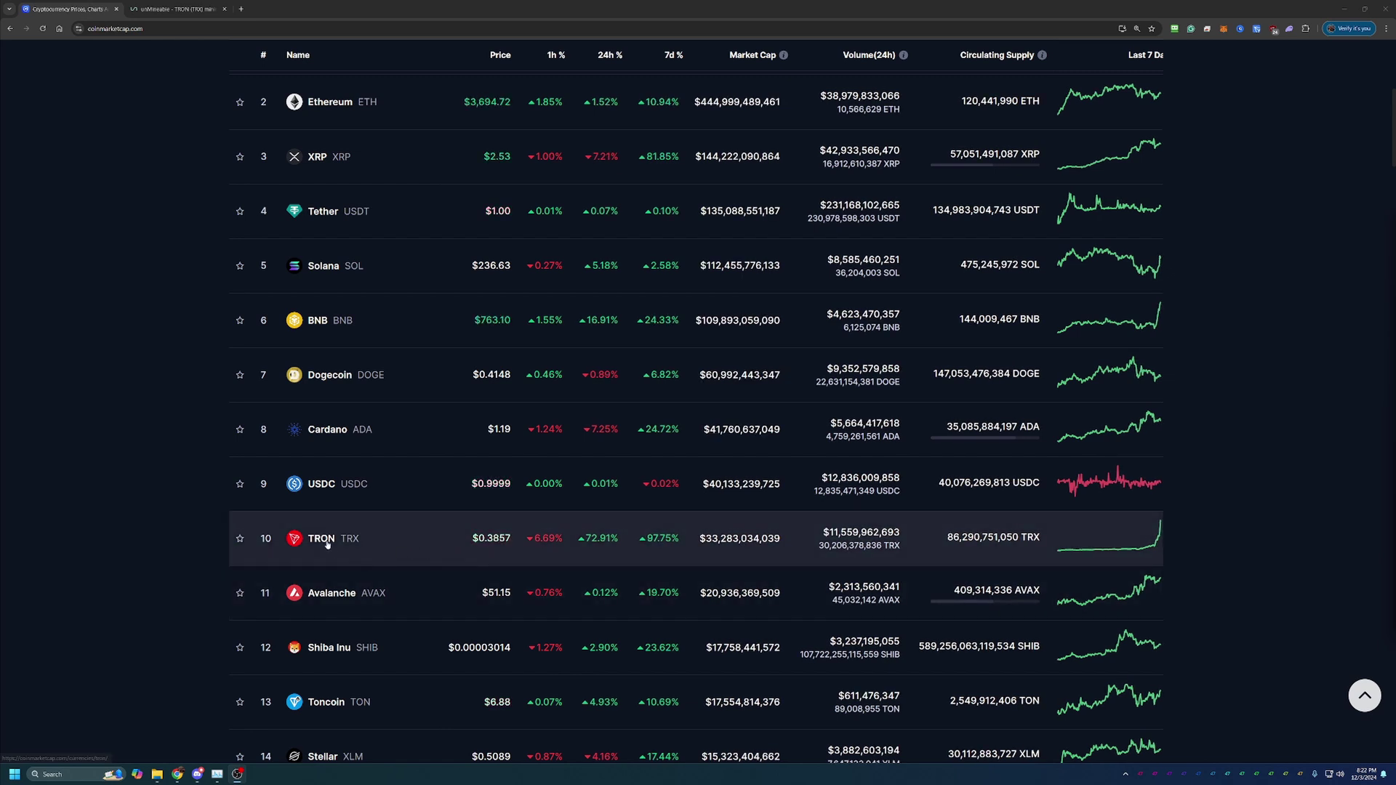
# Step: Open the TRON coin page and review its price chart over the All range
pyautogui.click(373, 558)
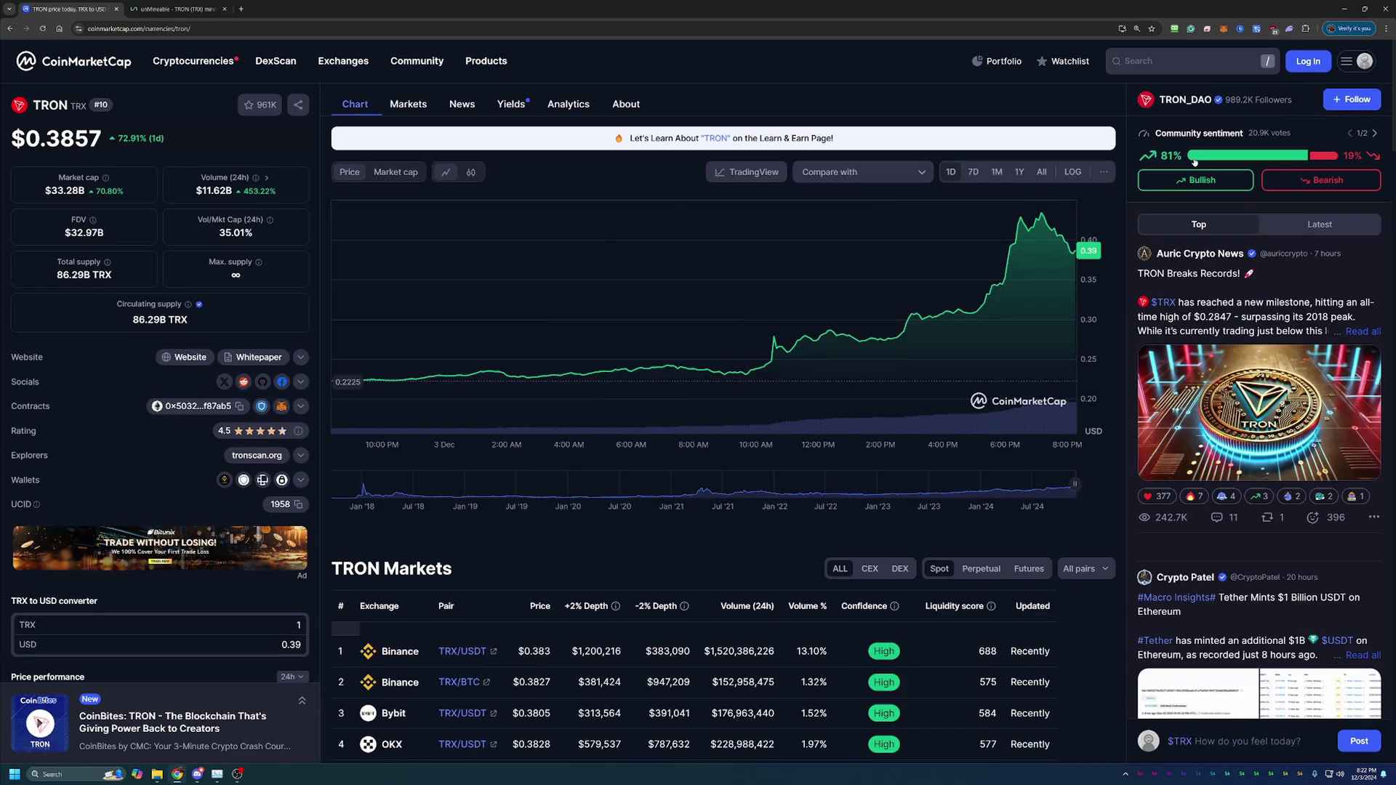
pyautogui.click(1042, 171)
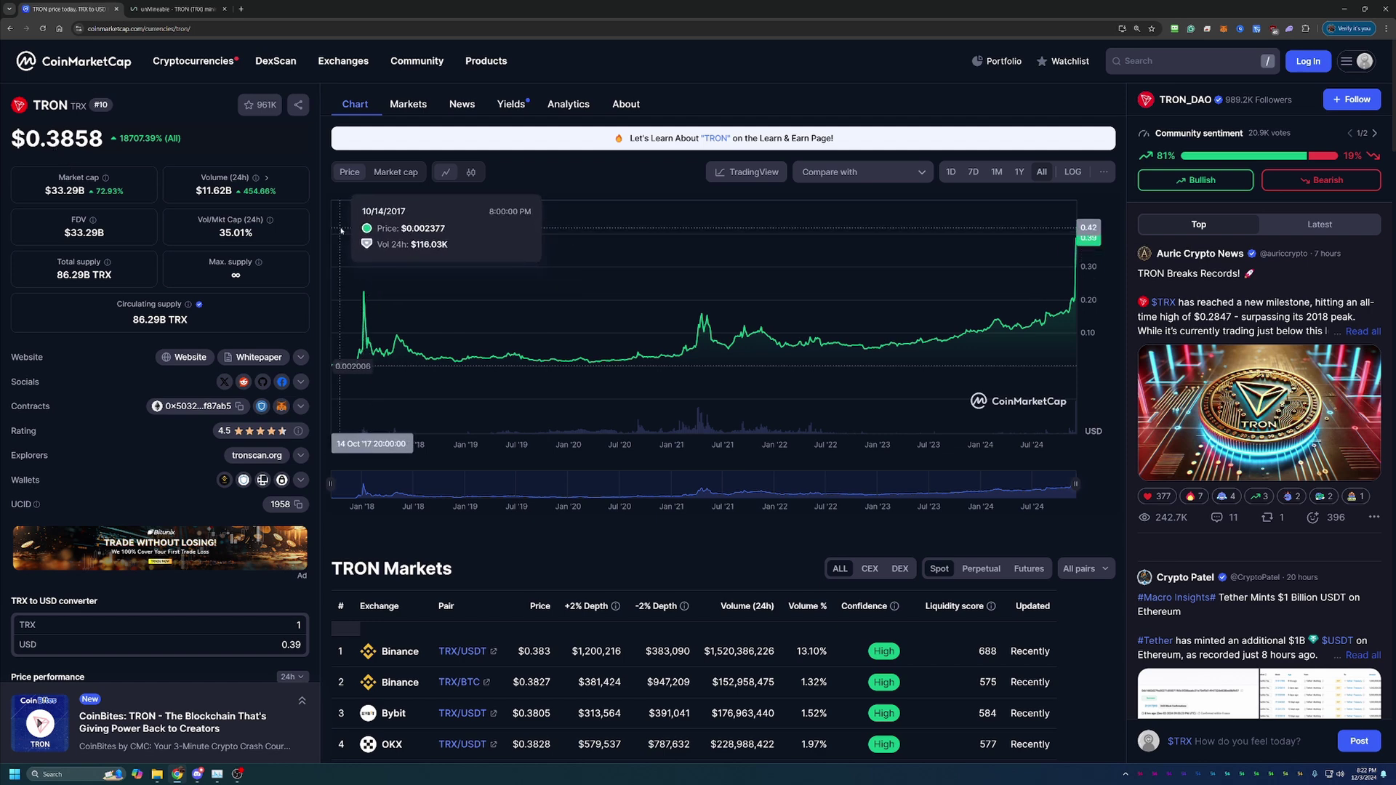
pyautogui.scroll(-1, 1095, 531)
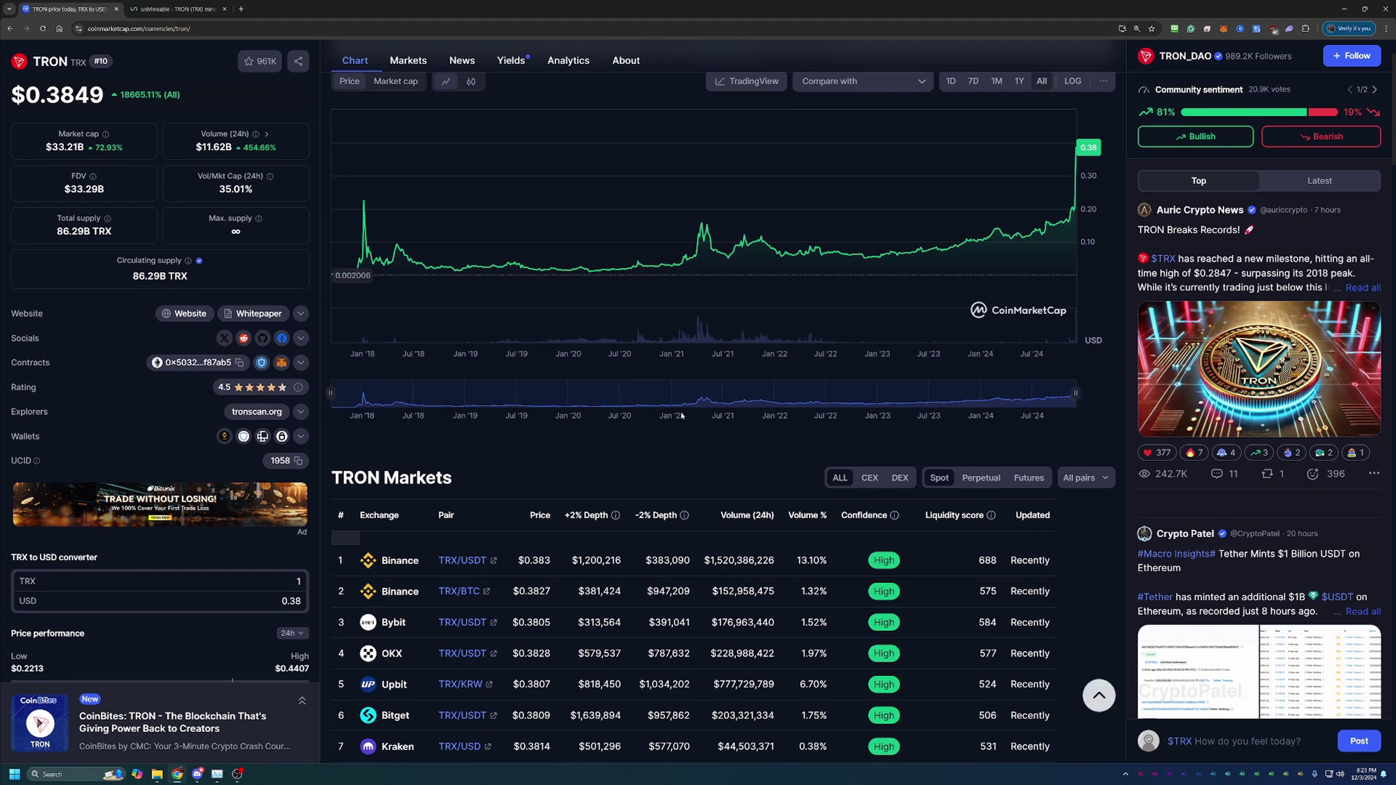
pyautogui.scroll(1, 646, 414)
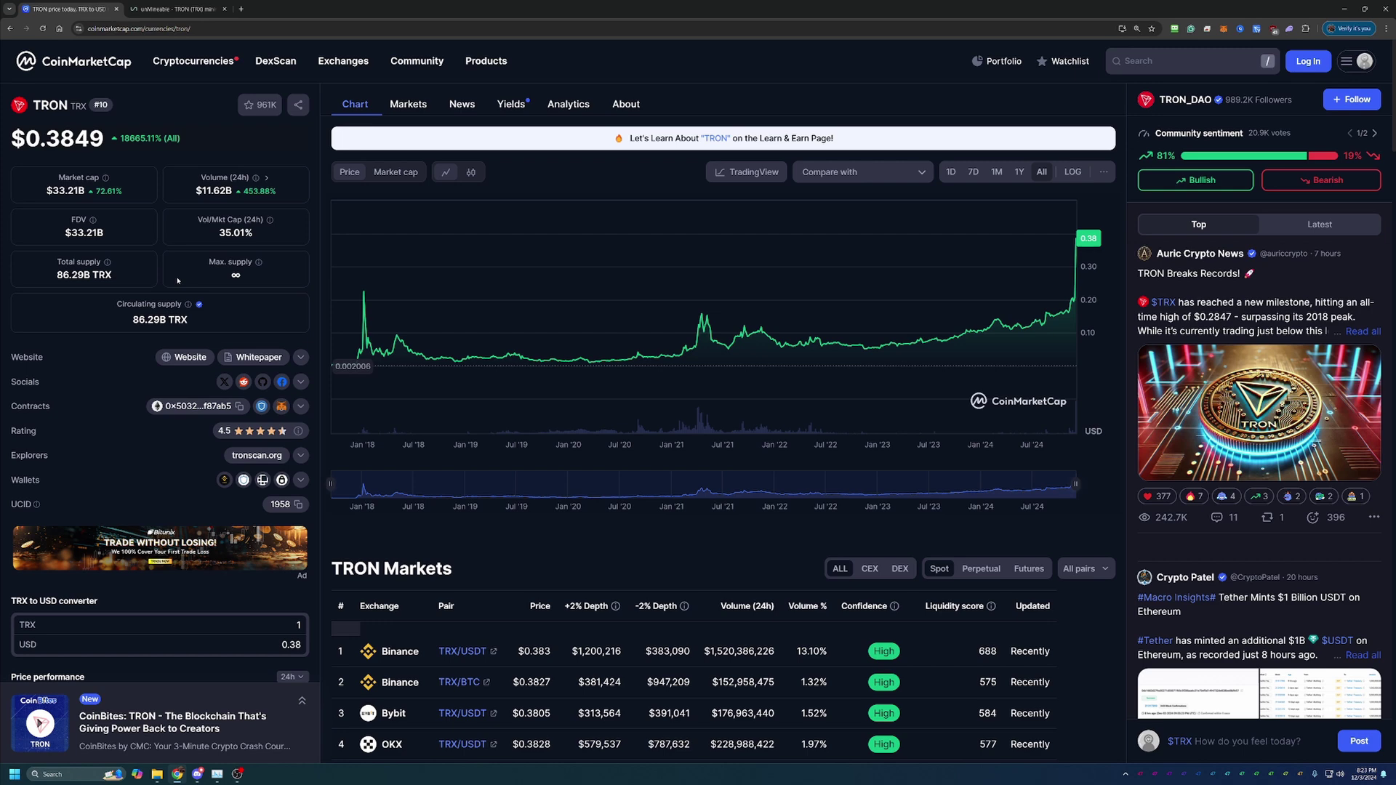
pyautogui.moveTo(111, 272)
# Step: Switch to unMineable's TRX page and scroll to the XelisHash pool details and setup guides
pyautogui.click(174, 6)
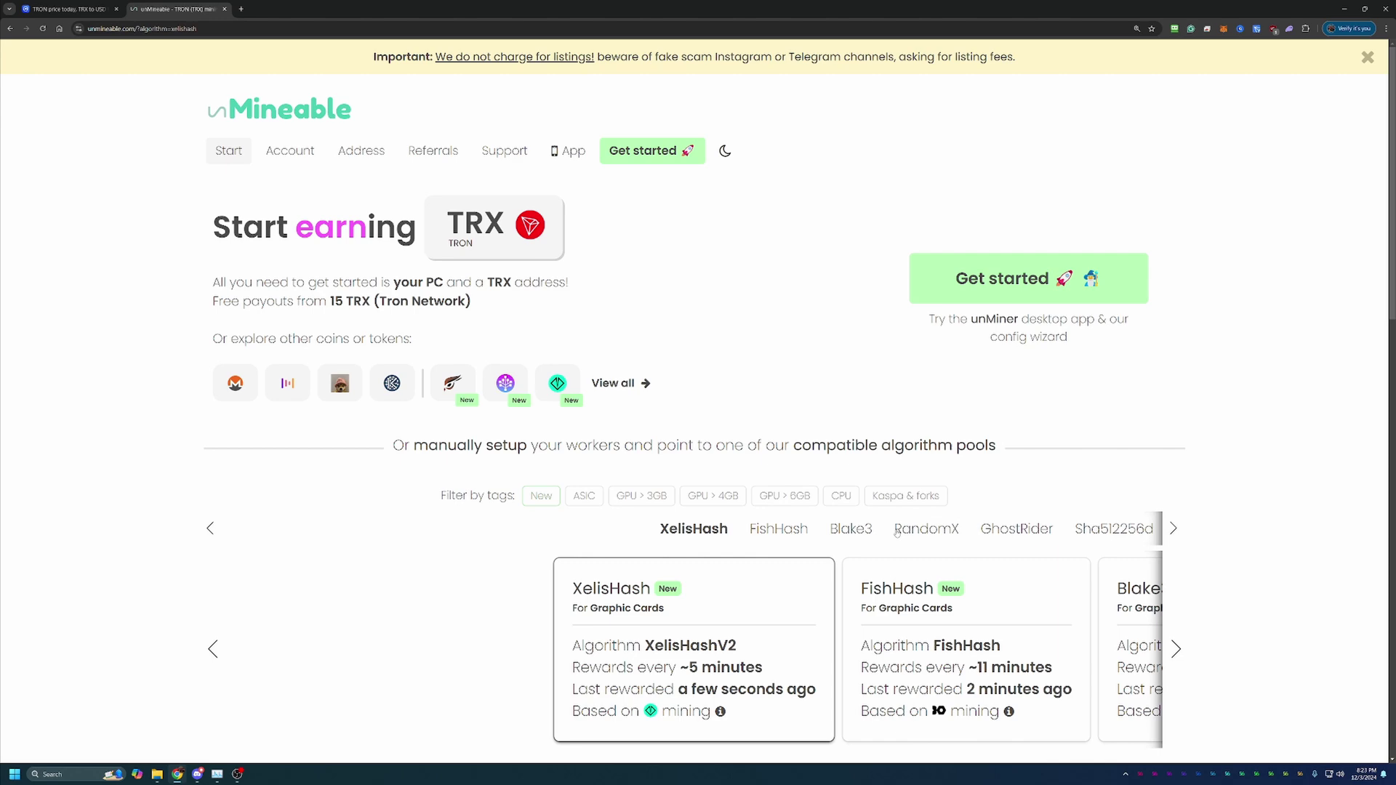
pyautogui.scroll(-3, 884, 516)
pyautogui.scroll(-2, 830, 420)
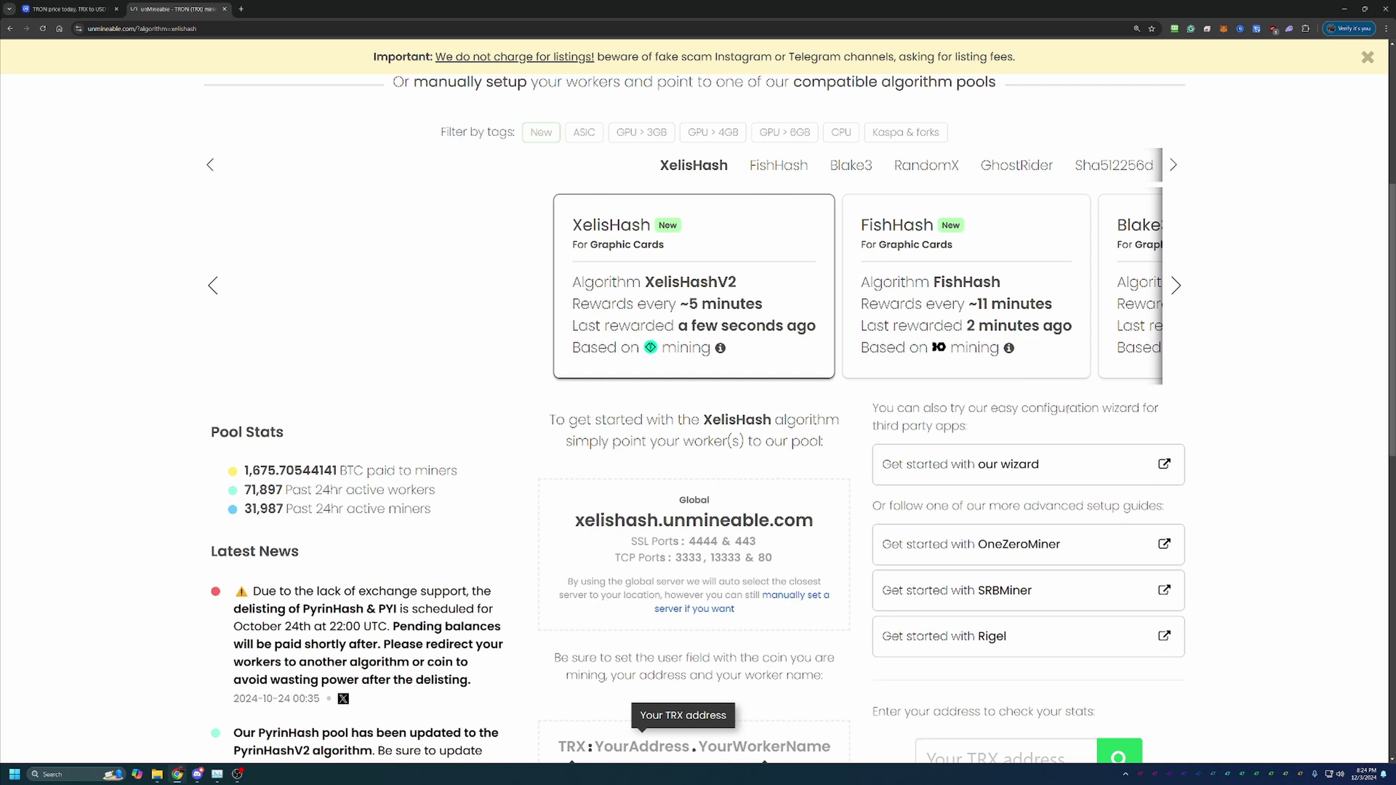
# Step: Launch the setup wizard in Basic mode with Graphics Card (GPU) hardware
pyautogui.click(1035, 469)
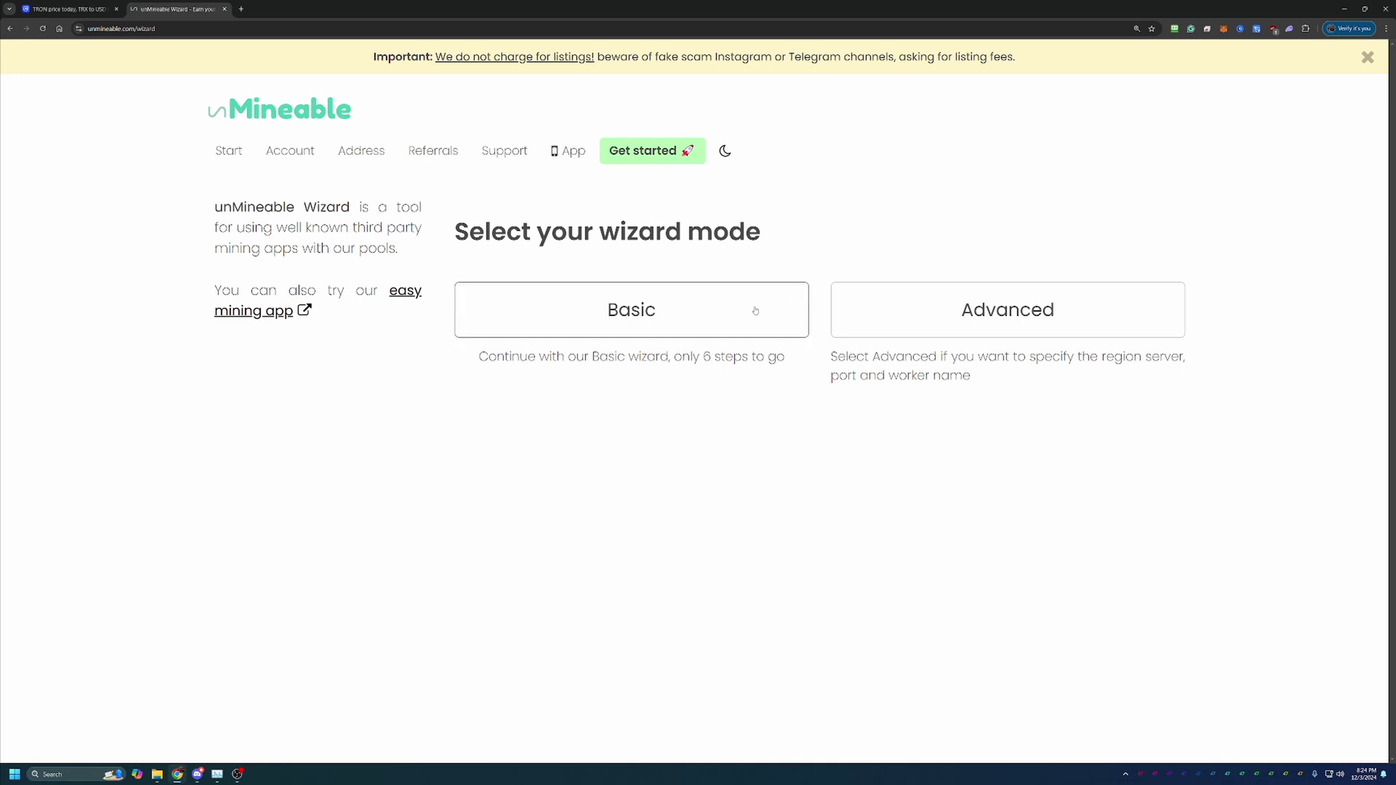
pyautogui.click(564, 315)
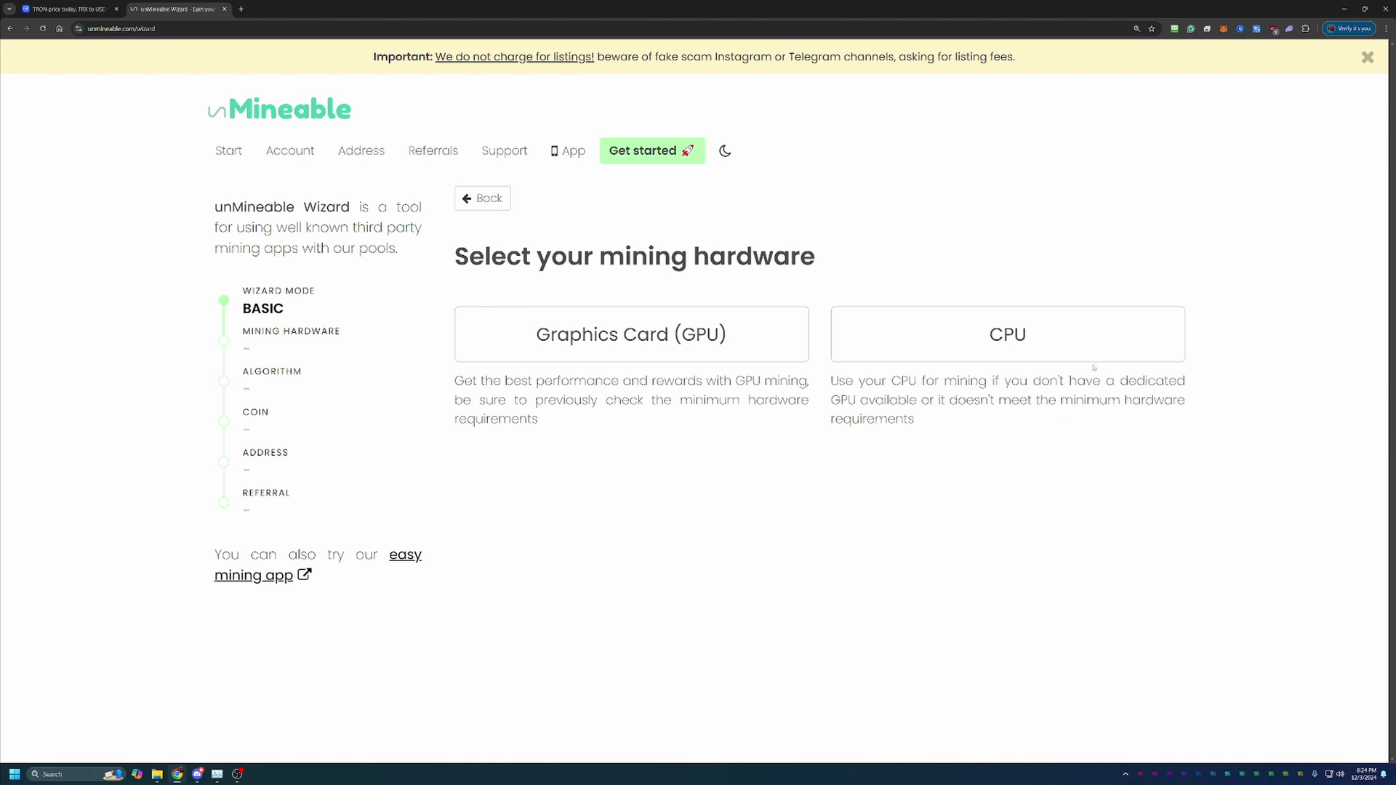
pyautogui.click(619, 352)
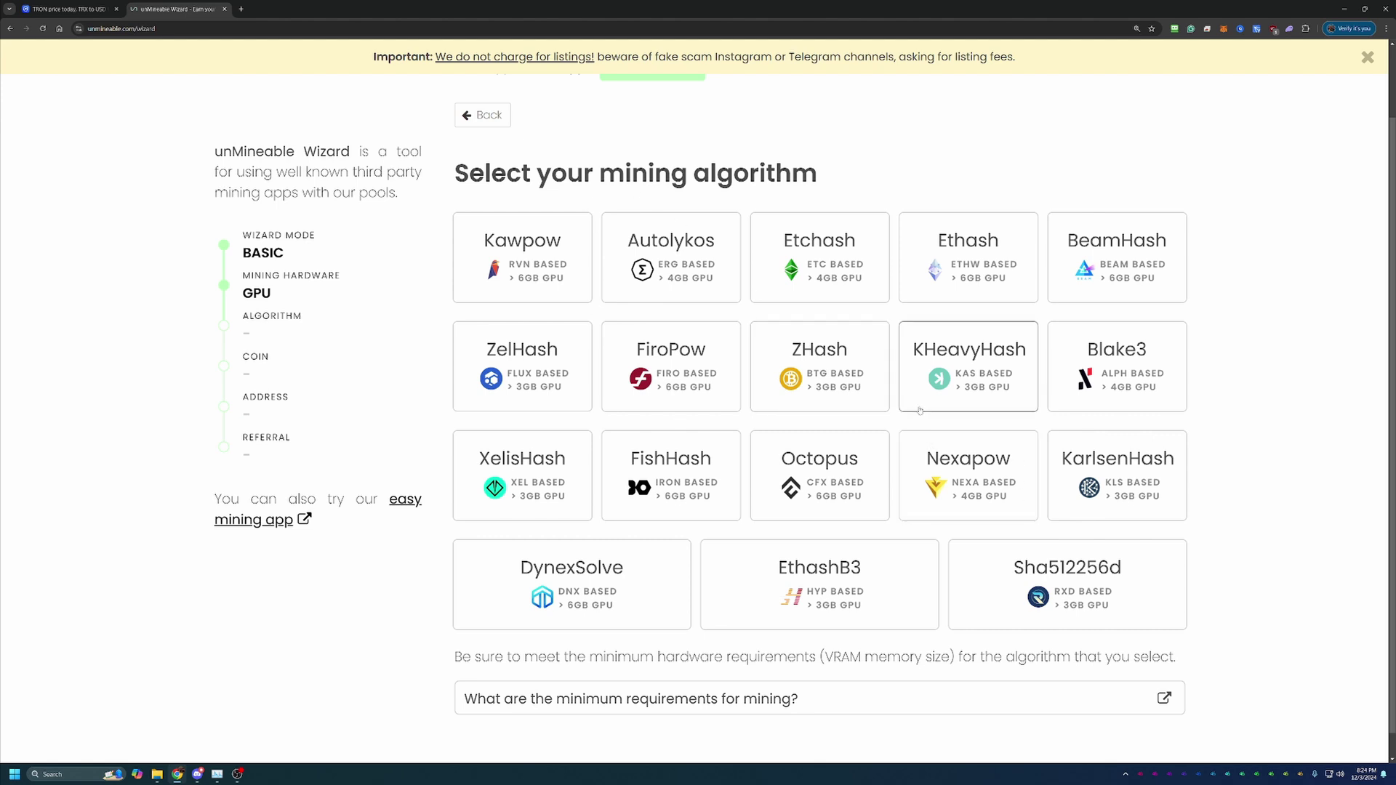
# Step: Choose Kawpow and TRON (TRX), paste and correct the TRX wallet address, then submit it
pyautogui.click(540, 244)
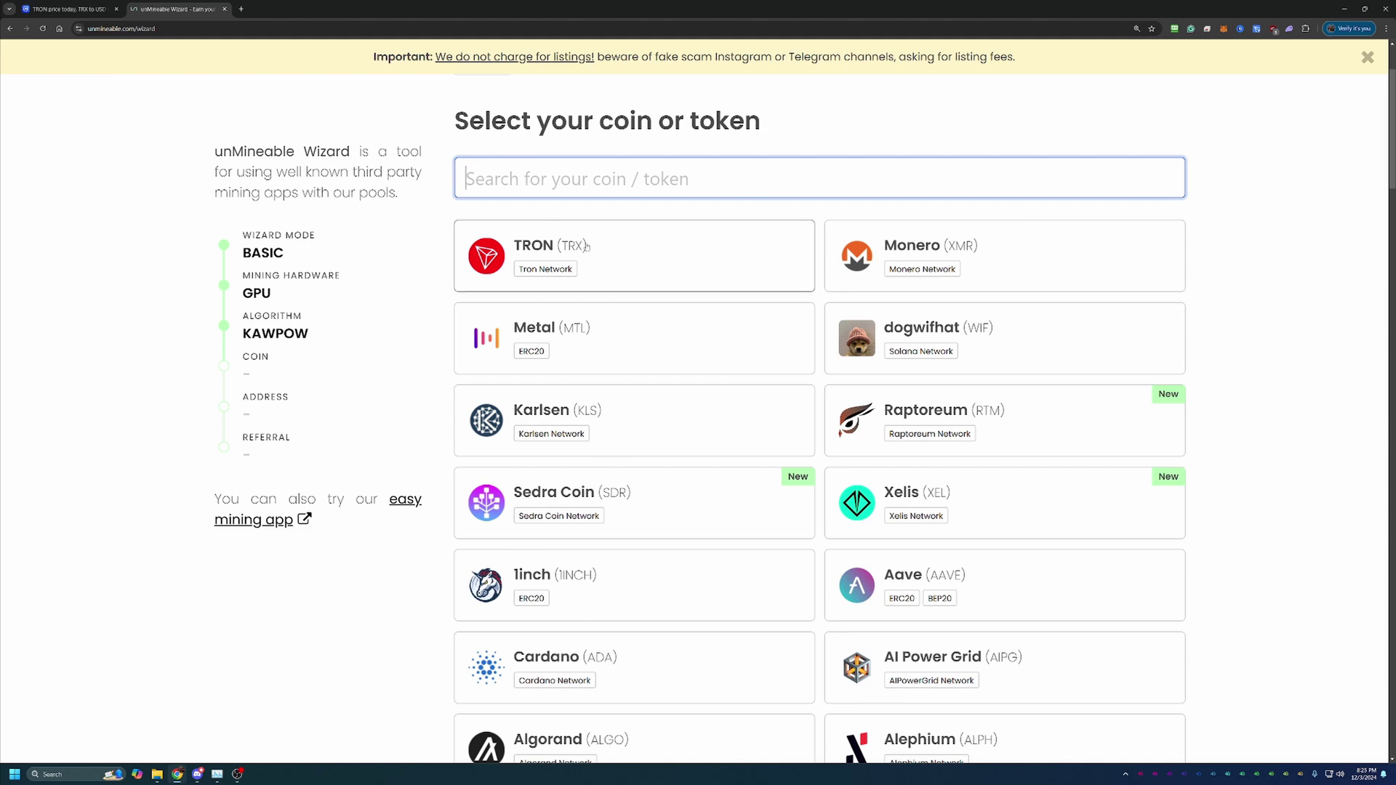
pyautogui.click(633, 251)
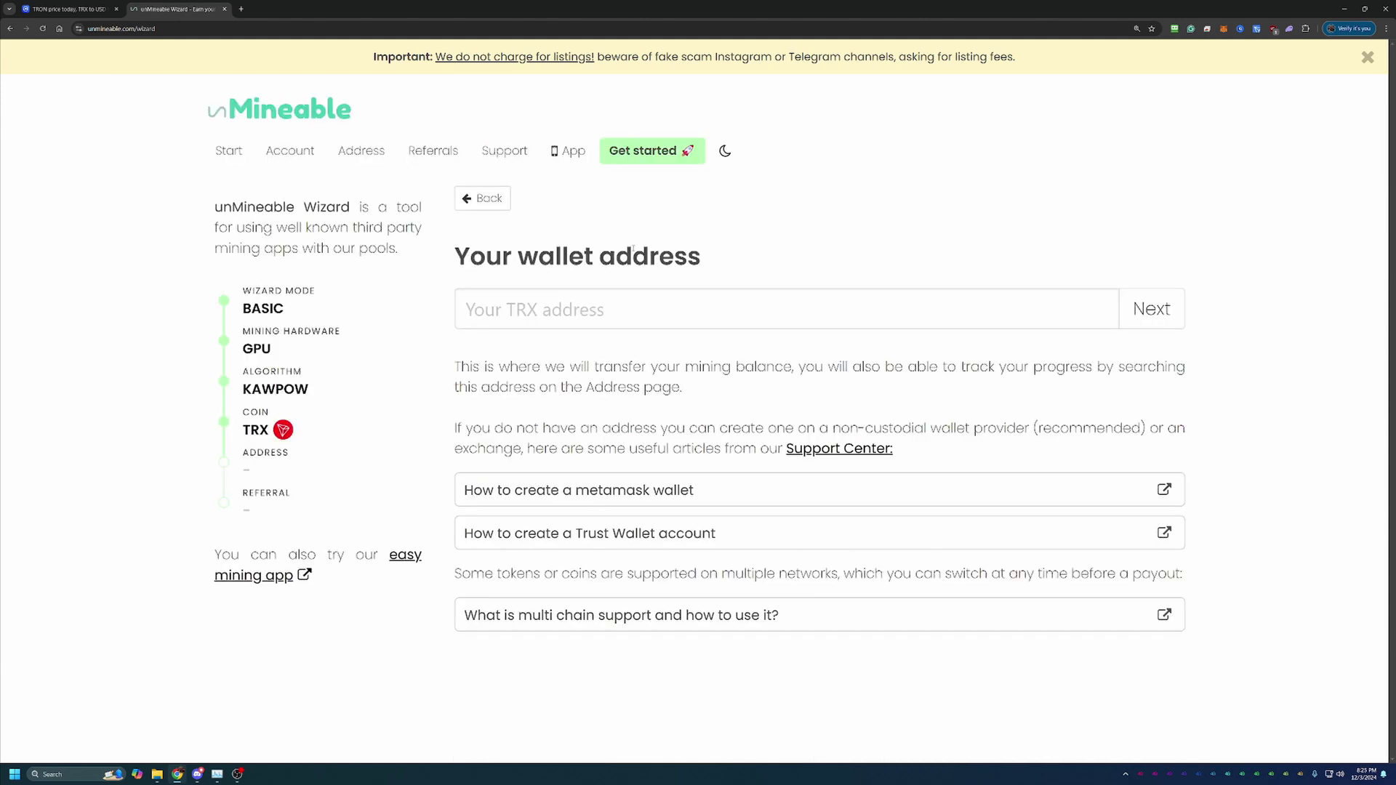
pyautogui.click(682, 300)
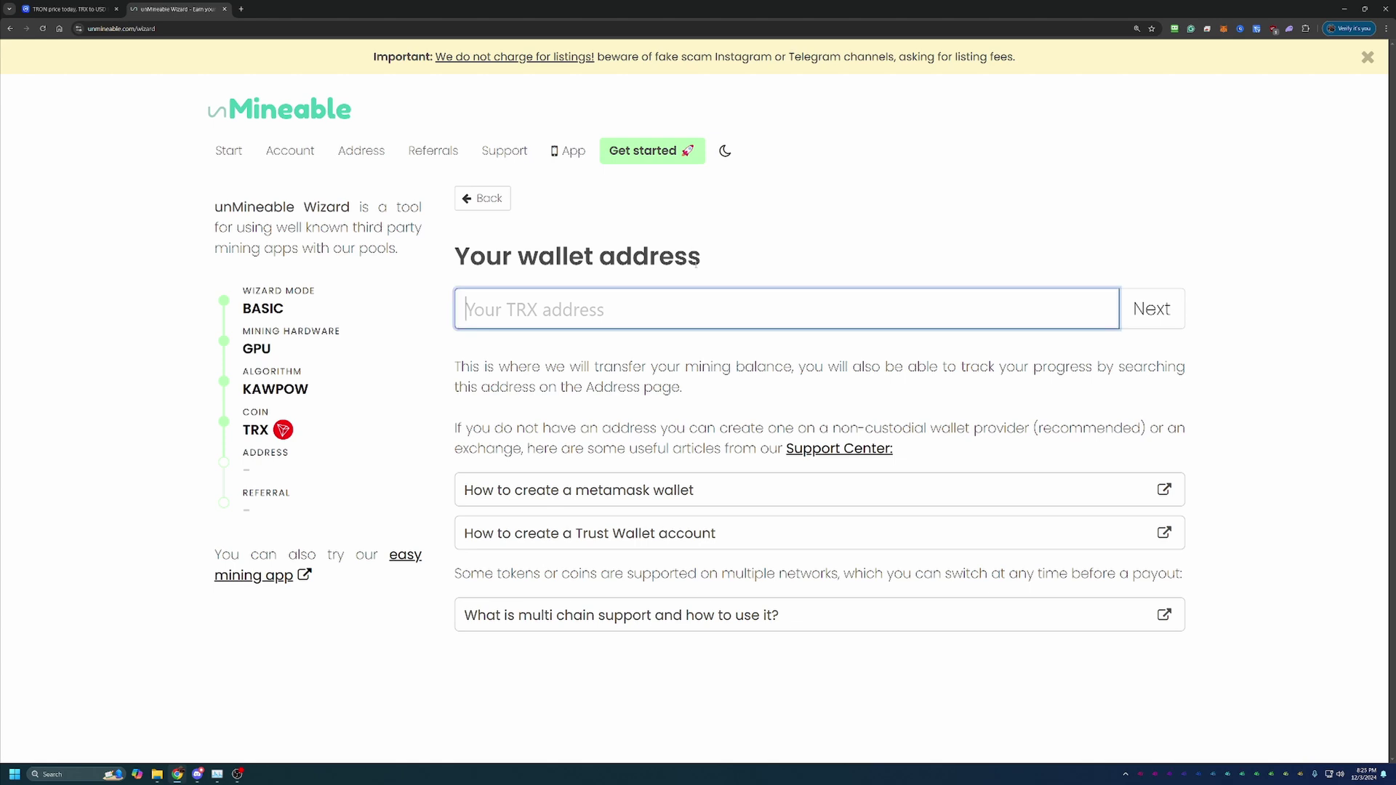
pyautogui.write('TH1xytqF5fcrZcgBmtun7swHBeLHg7TyNj')
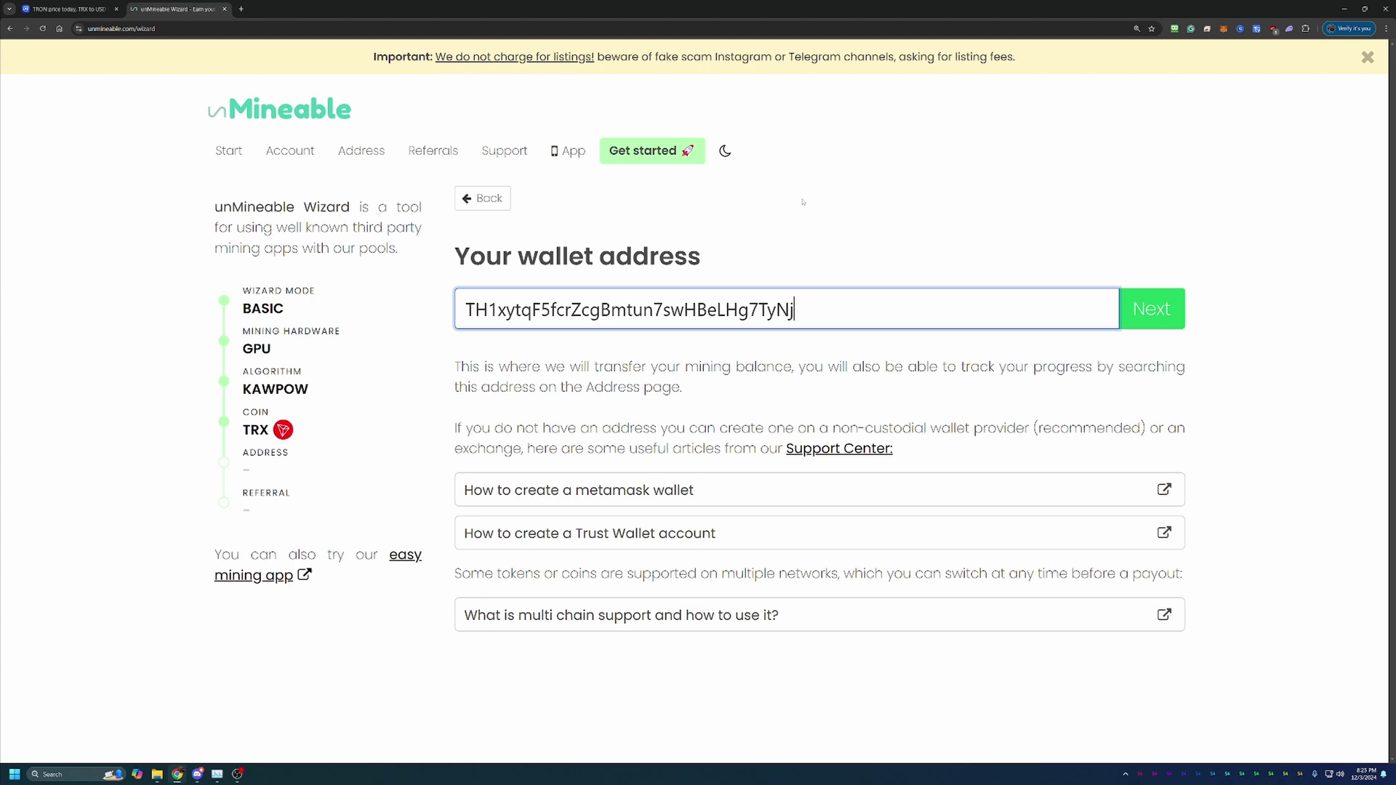
pyautogui.press('BackSpace')
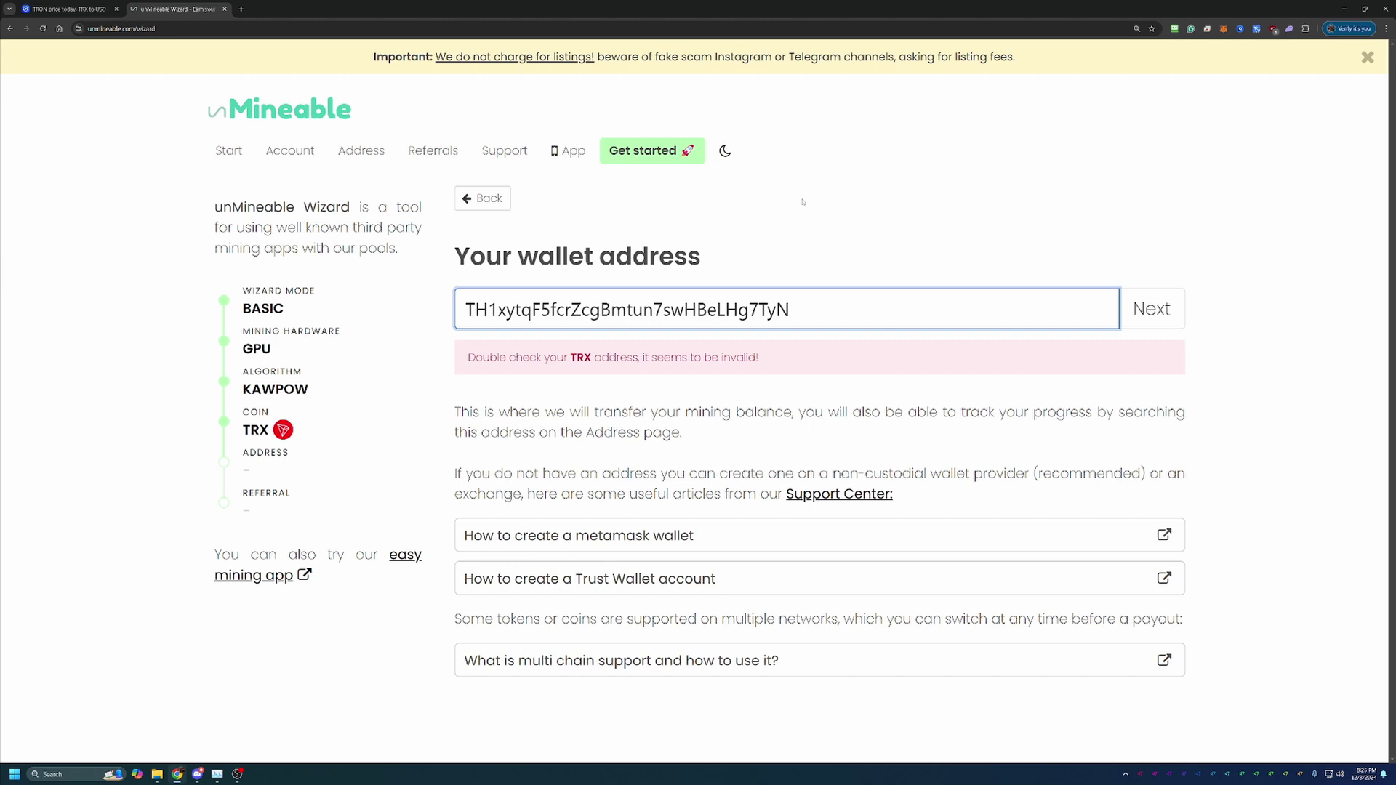
pyautogui.write('i')
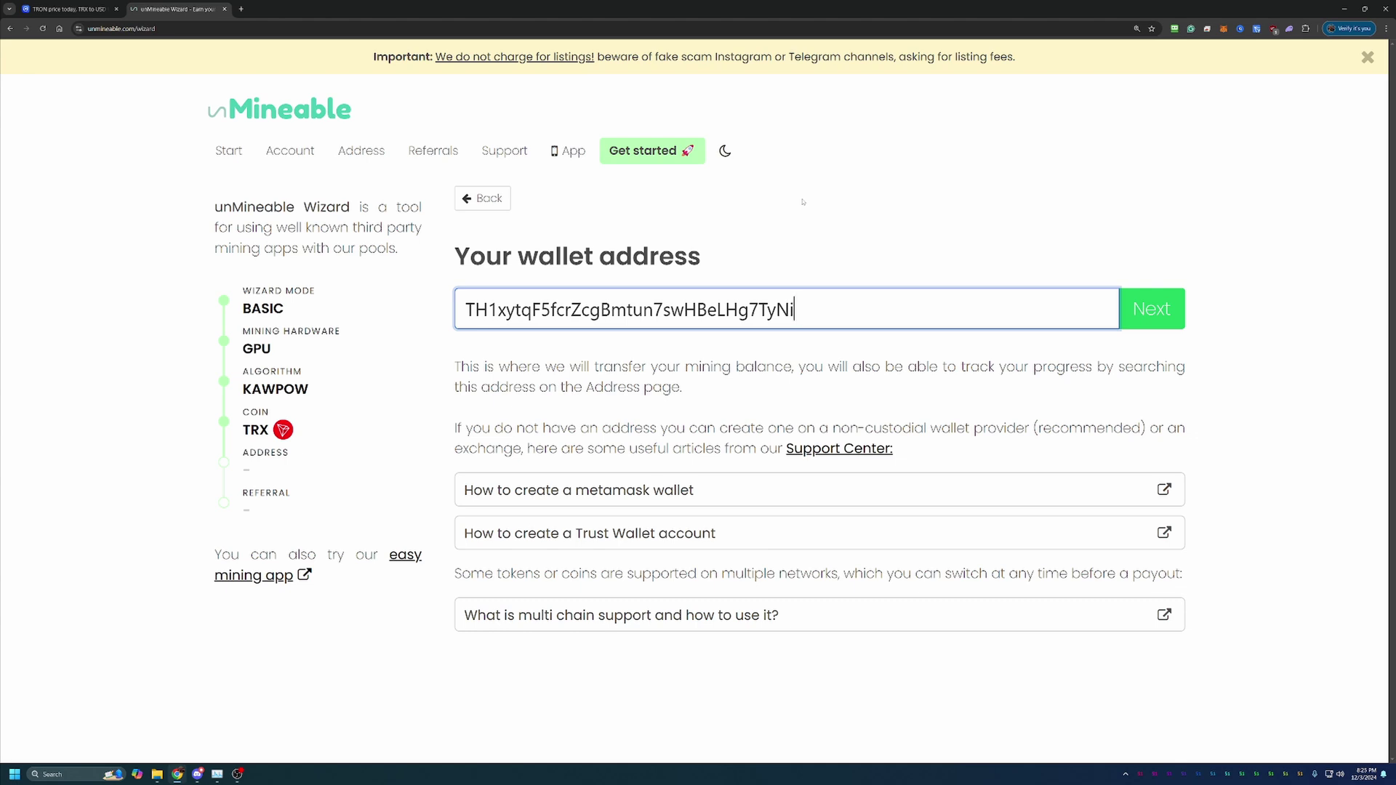
pyautogui.press('BackSpace')
pyautogui.write('j')
pyautogui.click(1152, 311)
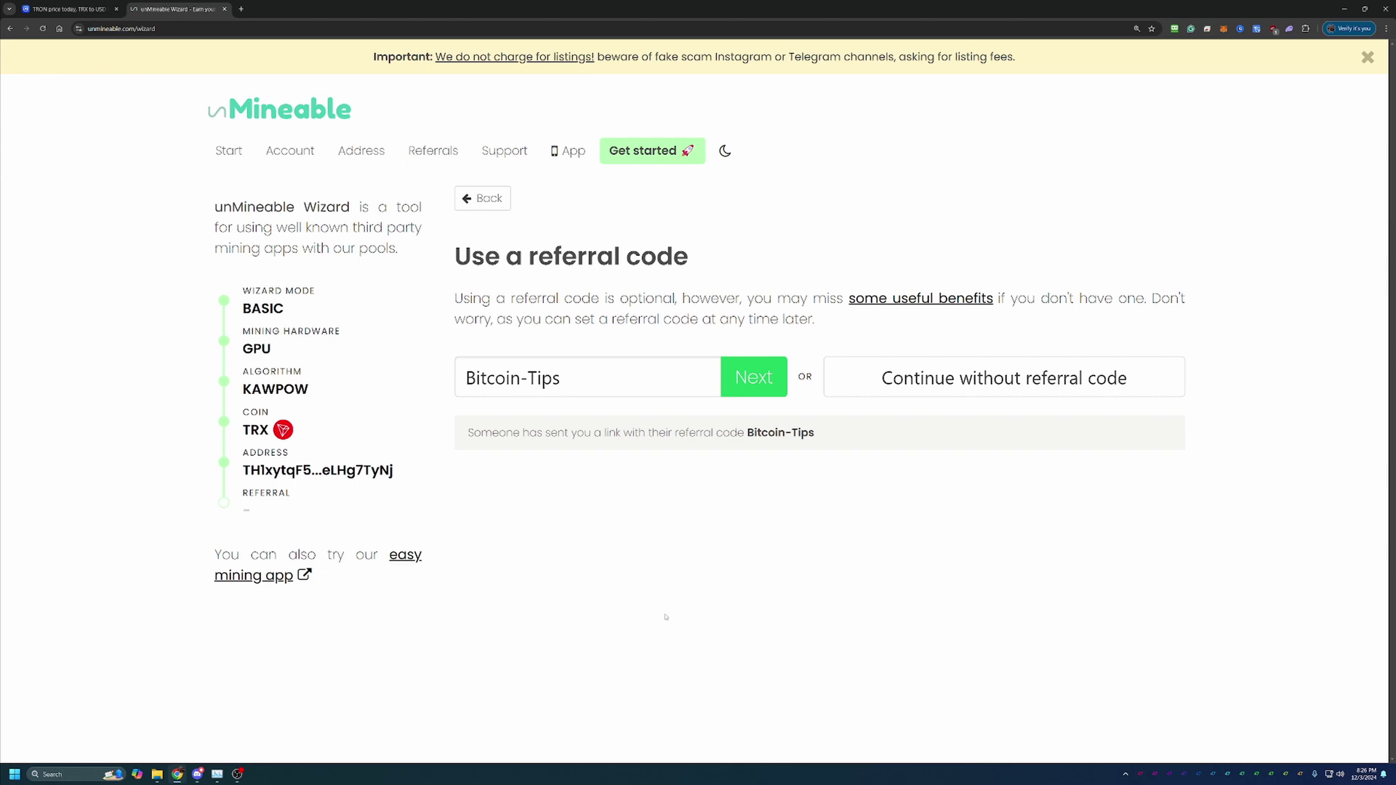
pyautogui.click(756, 378)
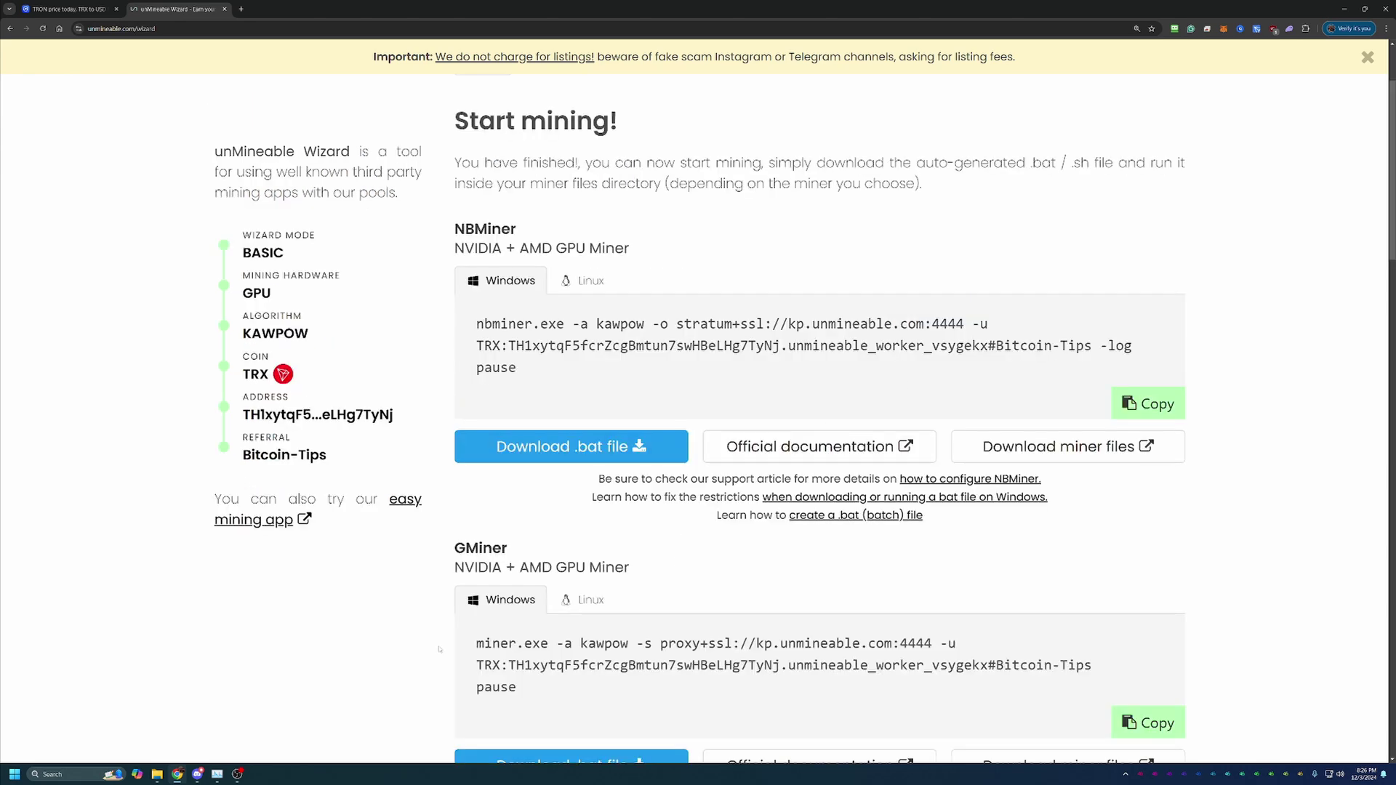
# Step: Scroll to GMiner and open its GitHub releases page for version 3.44 in a new tab
pyautogui.scroll(-1, 528, 574)
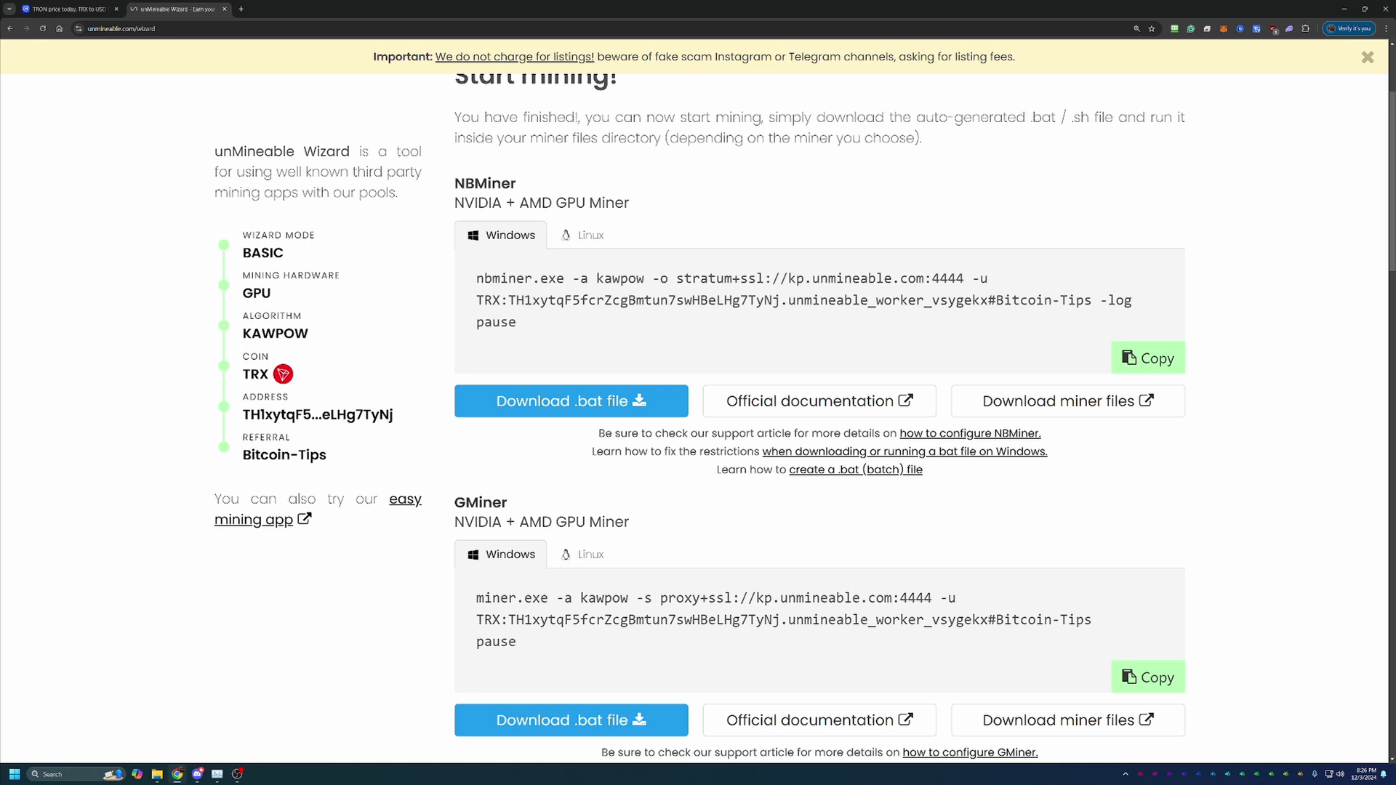
pyautogui.scroll(-2, 417, 583)
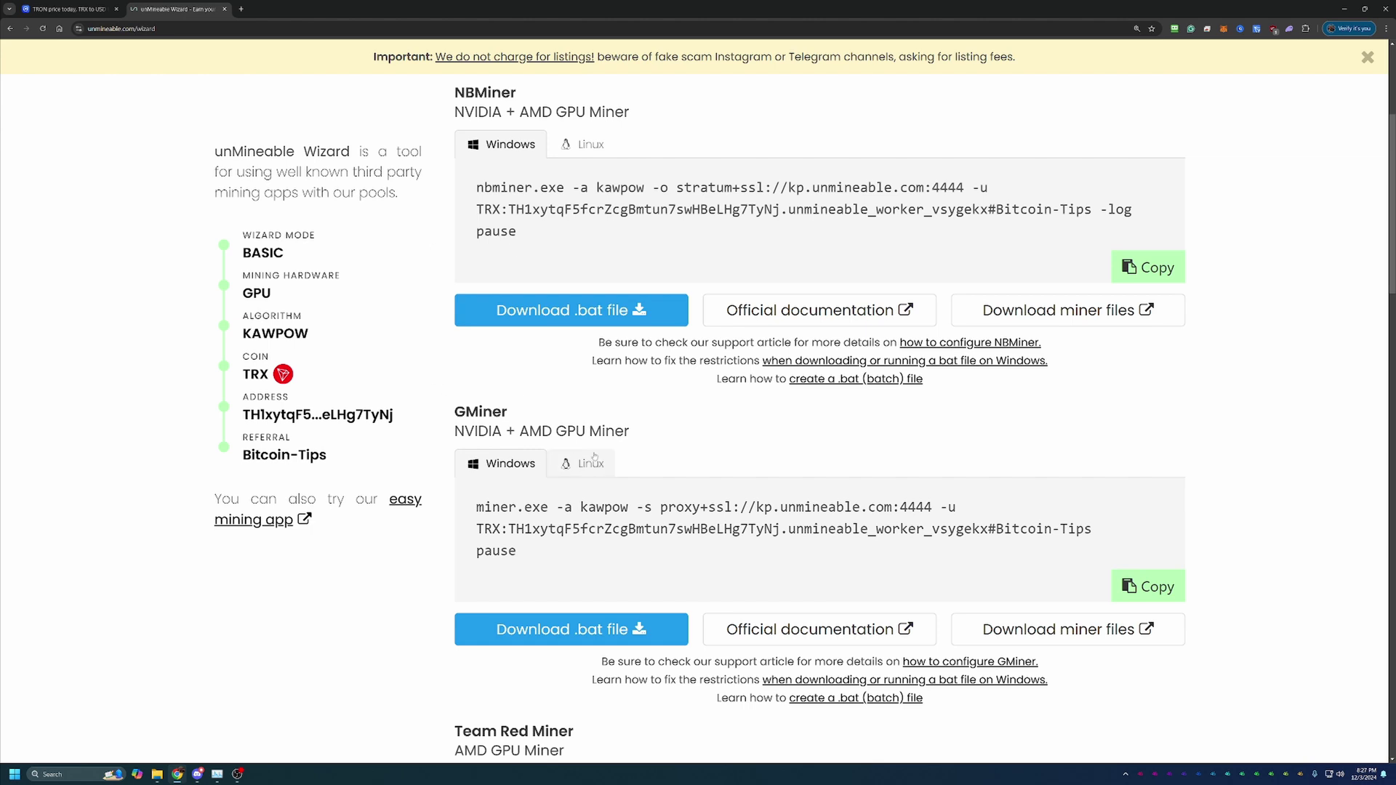
pyautogui.click(1069, 629)
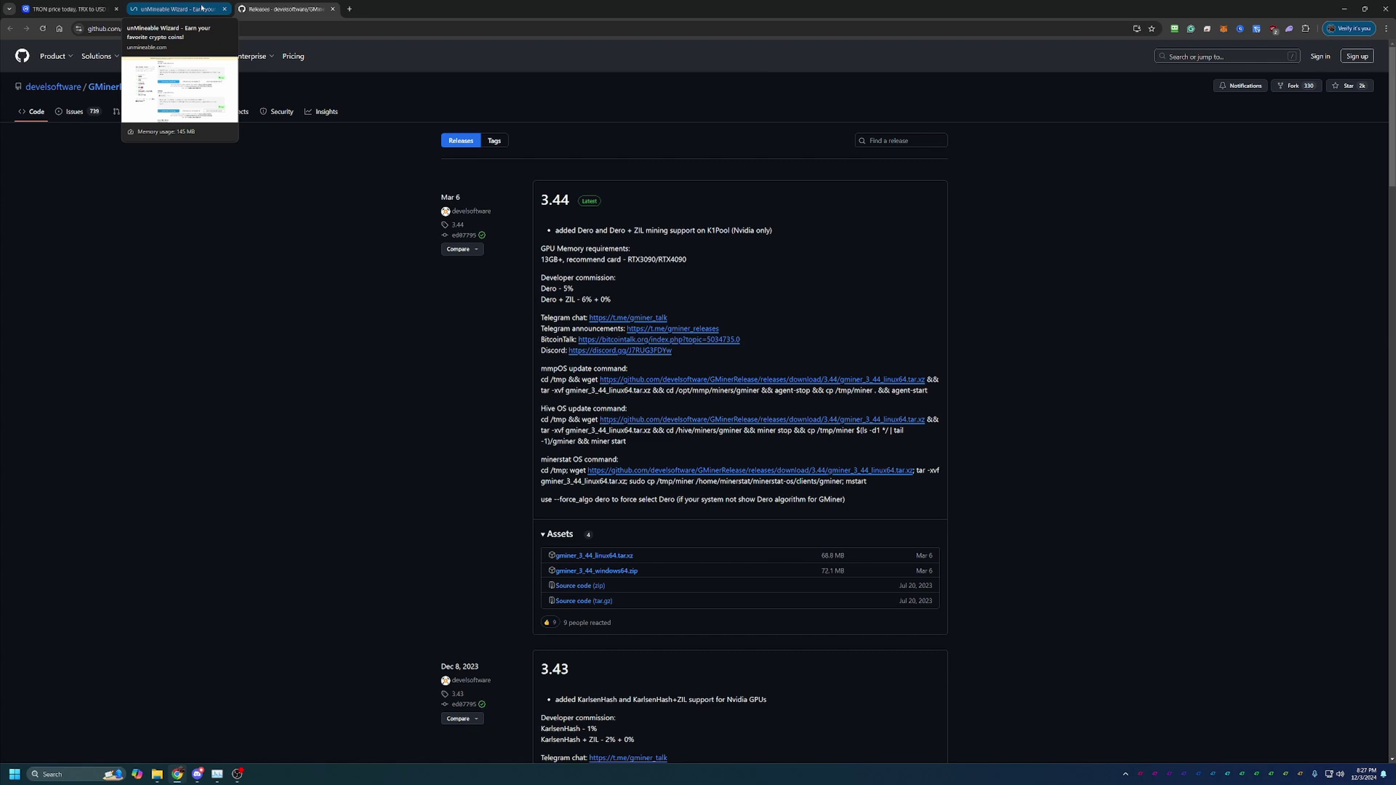
# Step: Return to the unMineable wizard tab showing GMiner's kawpow command for kp.unmineable.com:4444
pyautogui.click(201, 8)
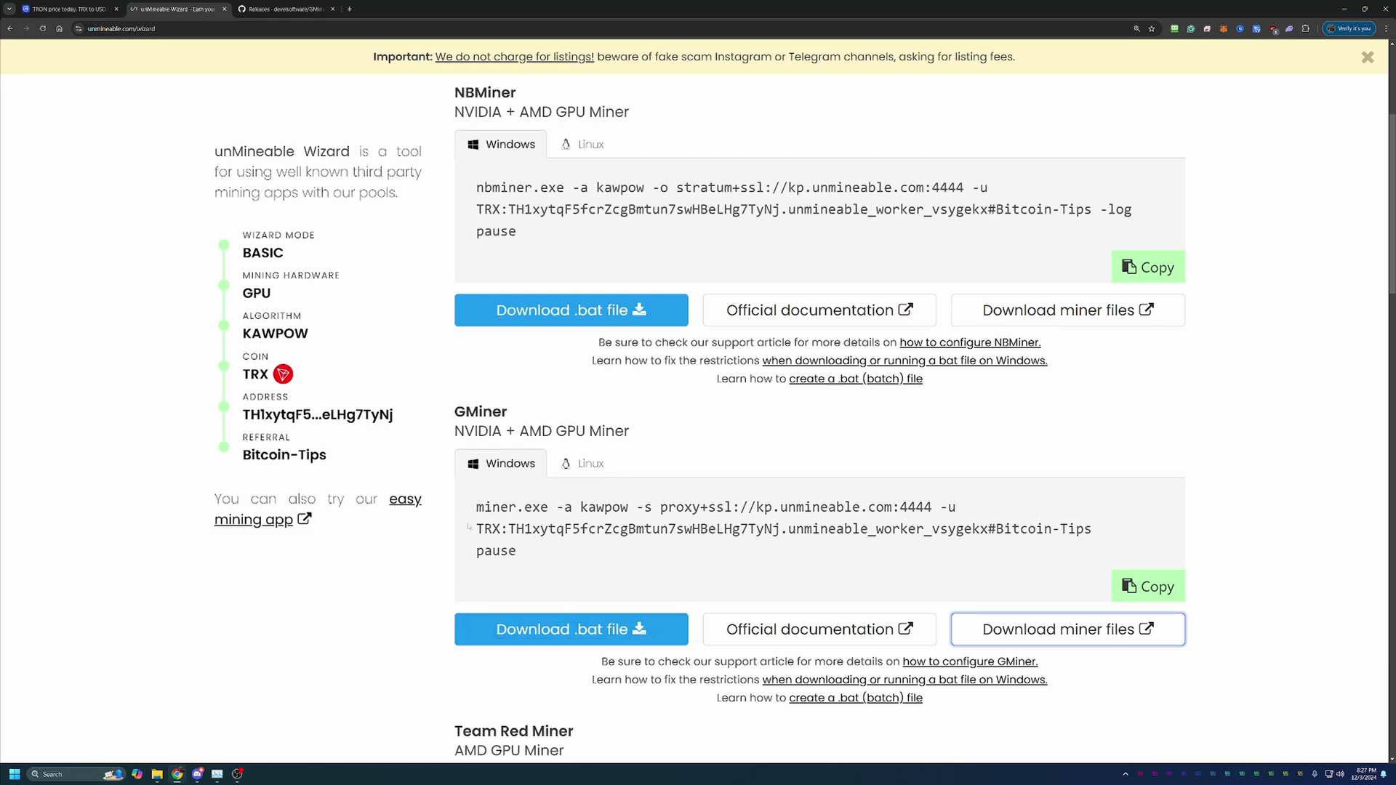
# Step: Download unmineable-TRX-kawpow-gminer.bat, keeping it despite the unverified-file warning
pyautogui.click(533, 630)
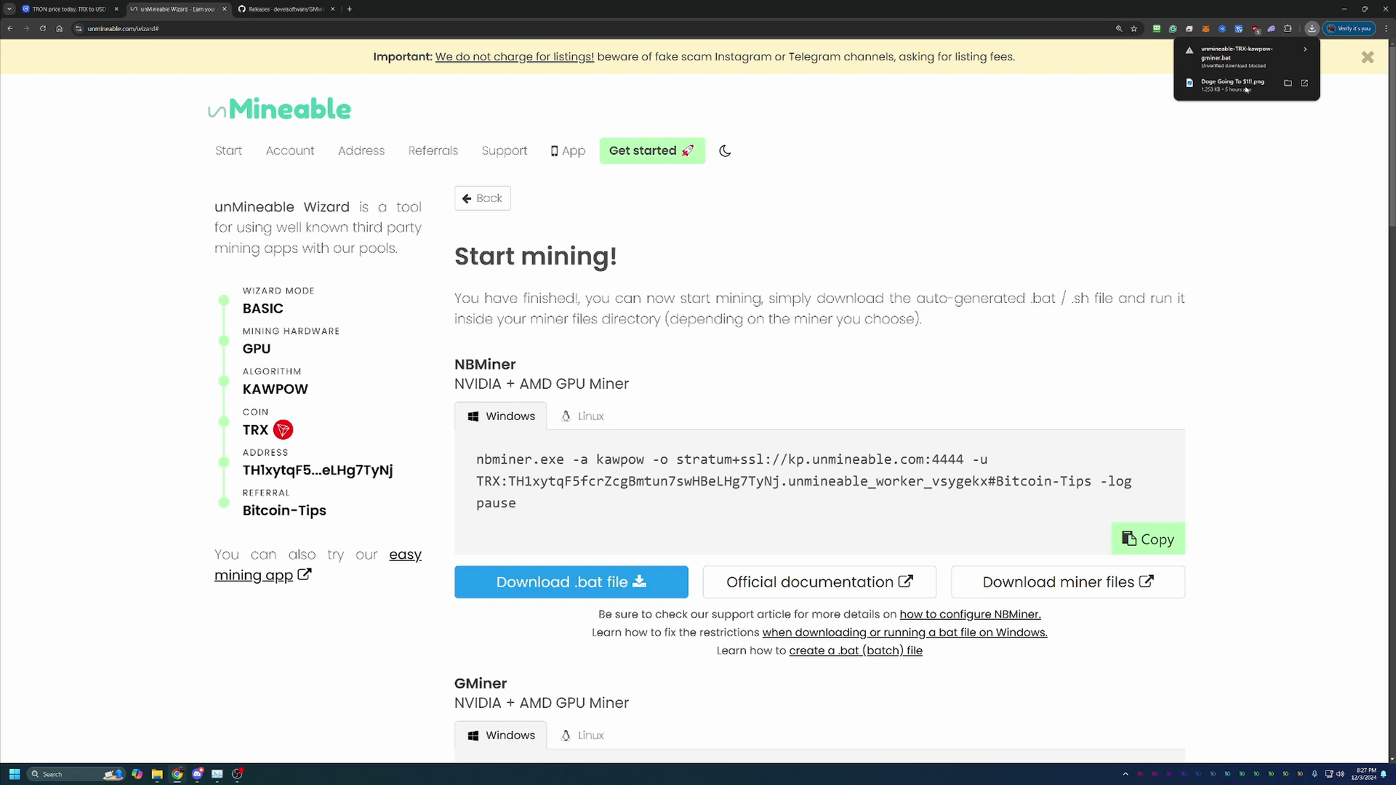
pyautogui.click(1276, 57)
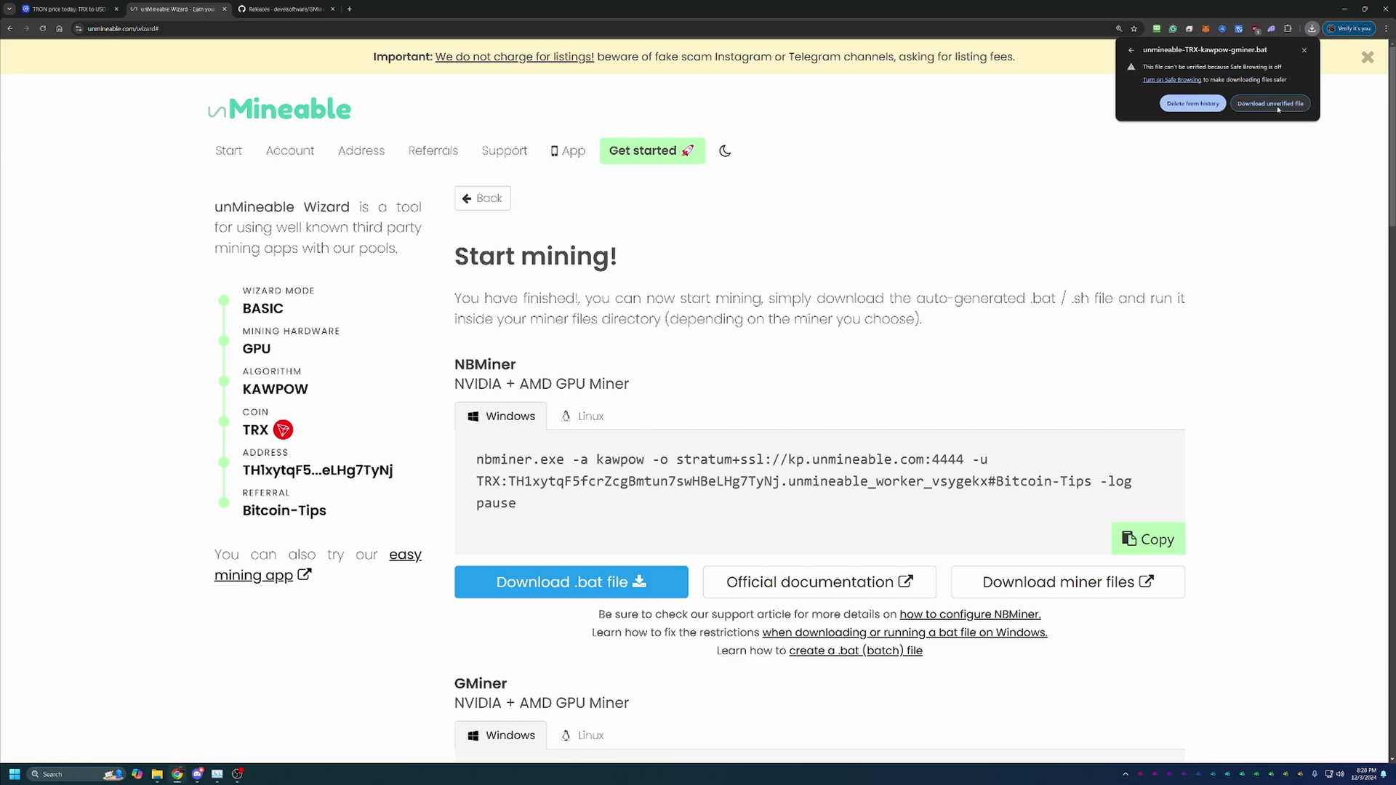
pyautogui.click(1266, 104)
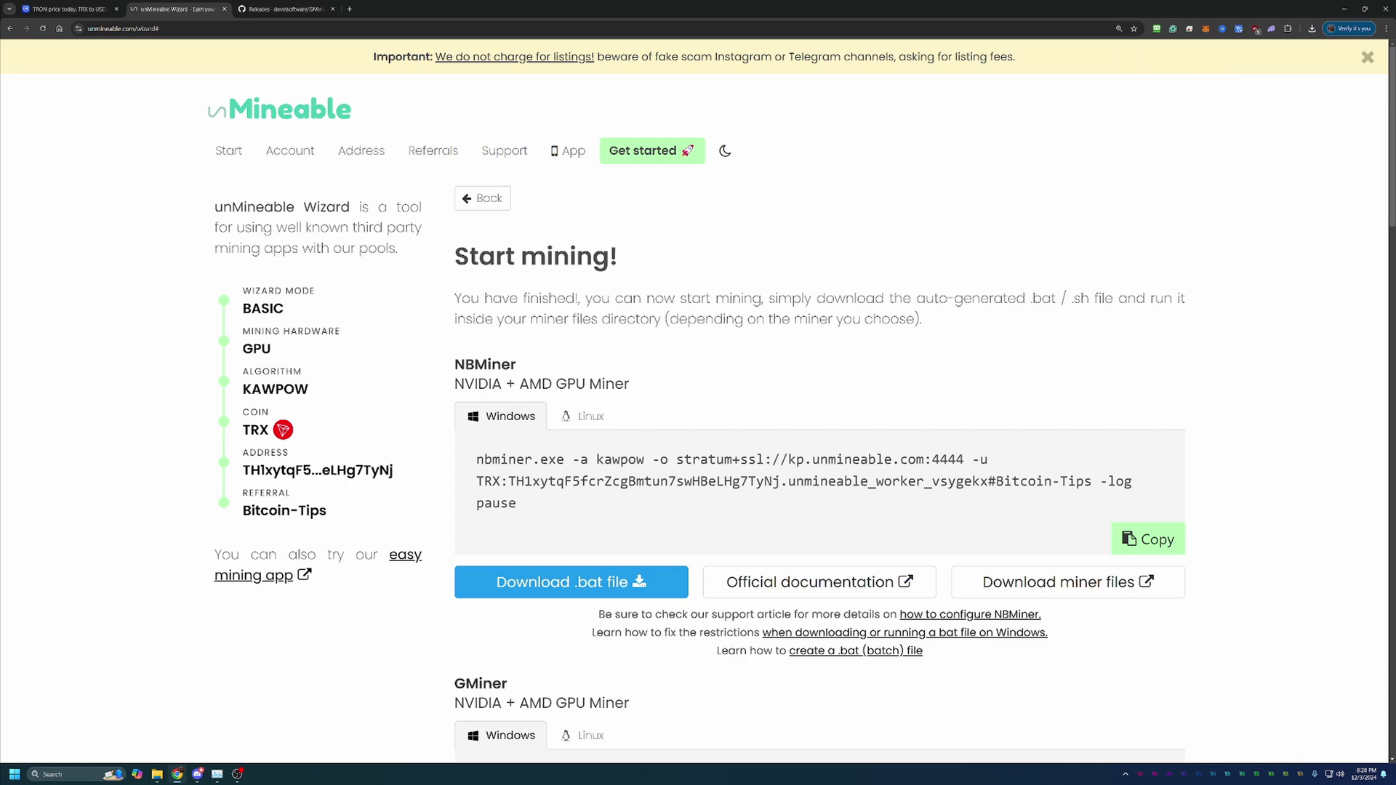
# Step: Open the downloaded TRX kawpow .bat file, showing it inside the gminer_3_44_windows64 folder
pyautogui.hotkey('alt', 'Tab')
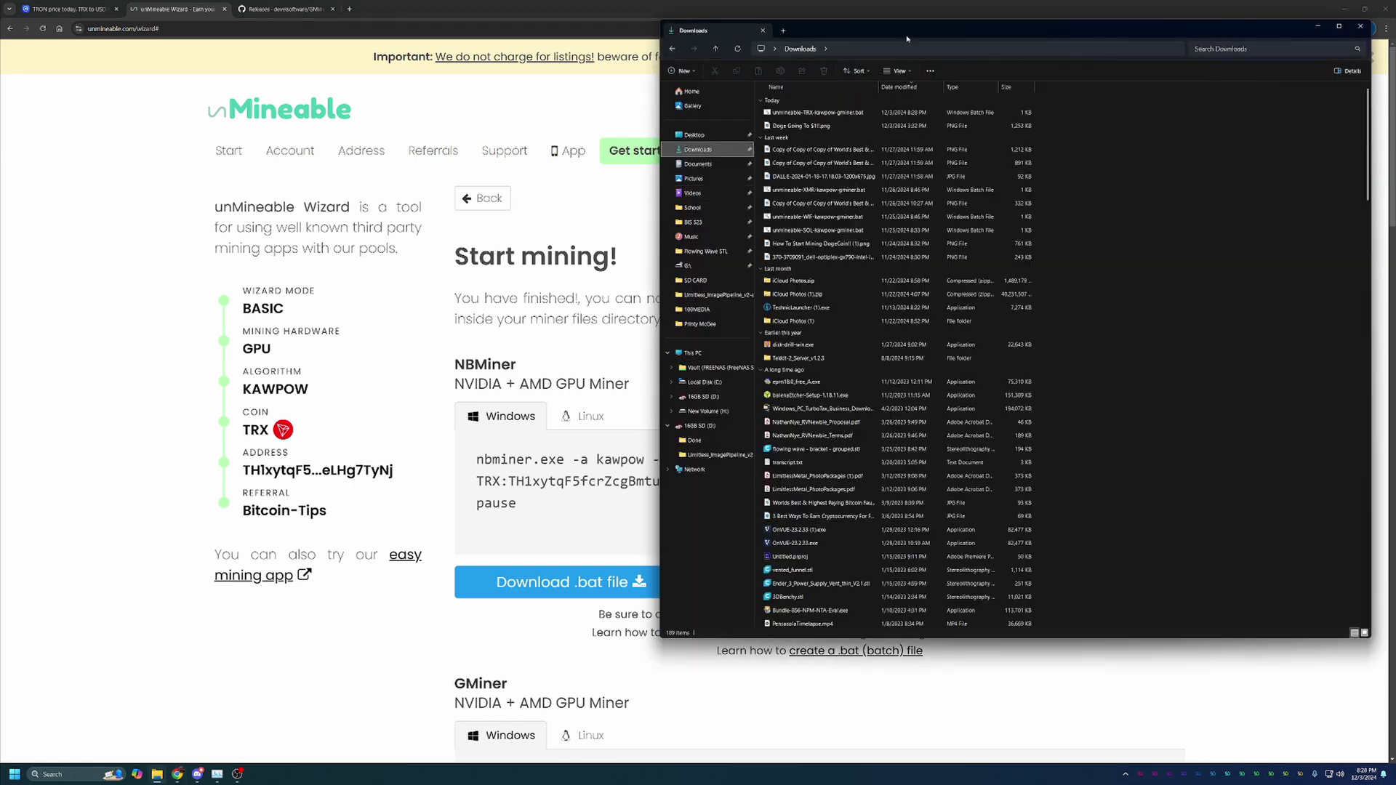
pyautogui.moveTo(908, 39); pyautogui.dragTo(907, 60)
pyautogui.hotkey('alt', 'Tab')
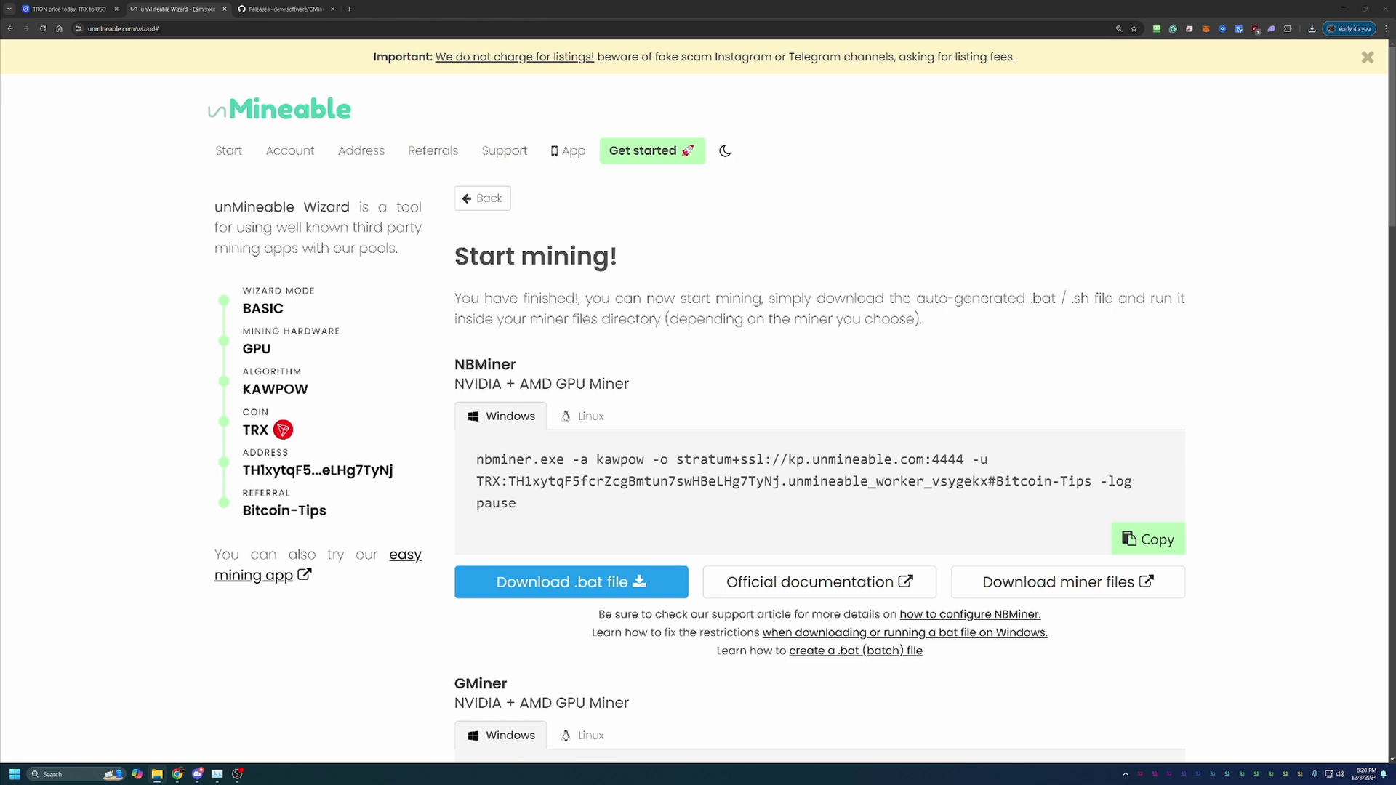
pyautogui.click(1312, 28)
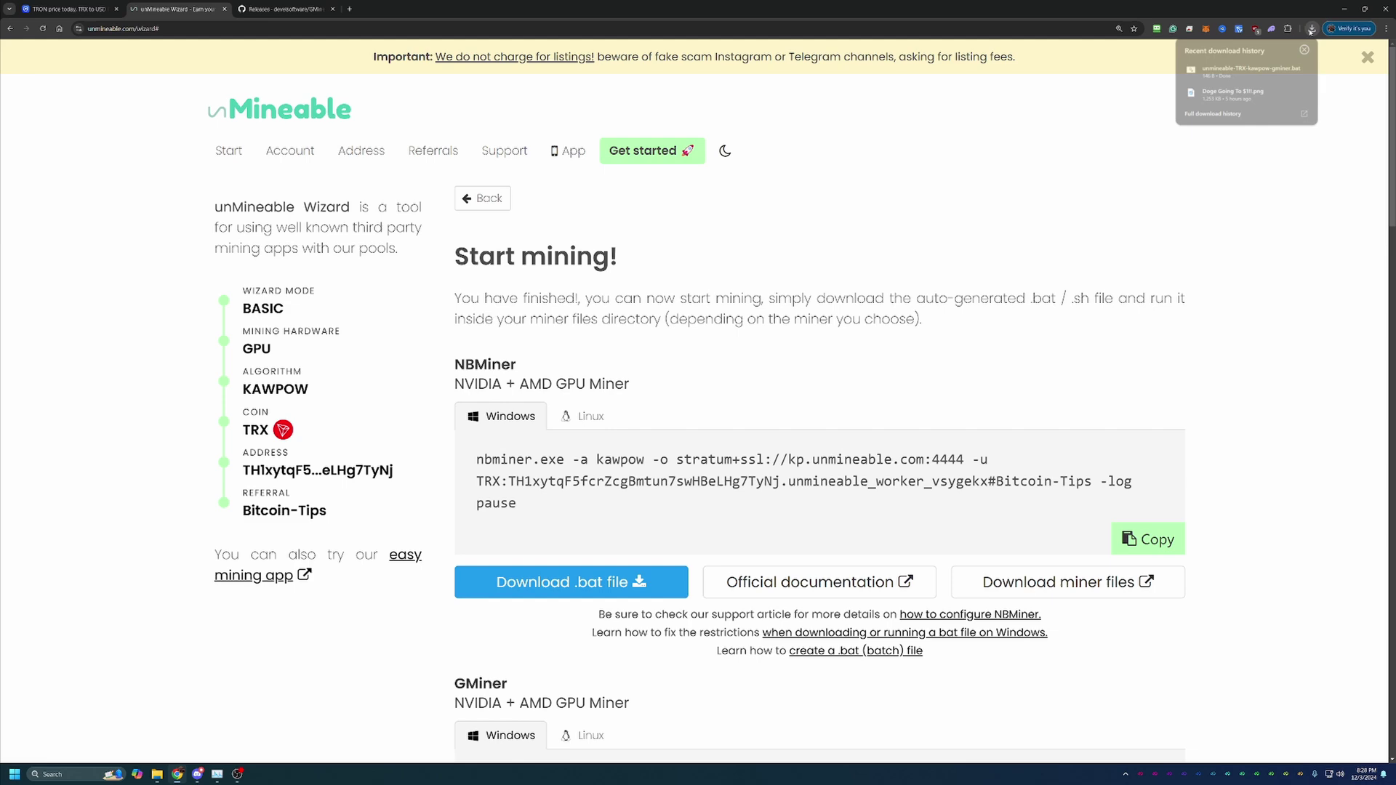
pyautogui.click(1237, 68)
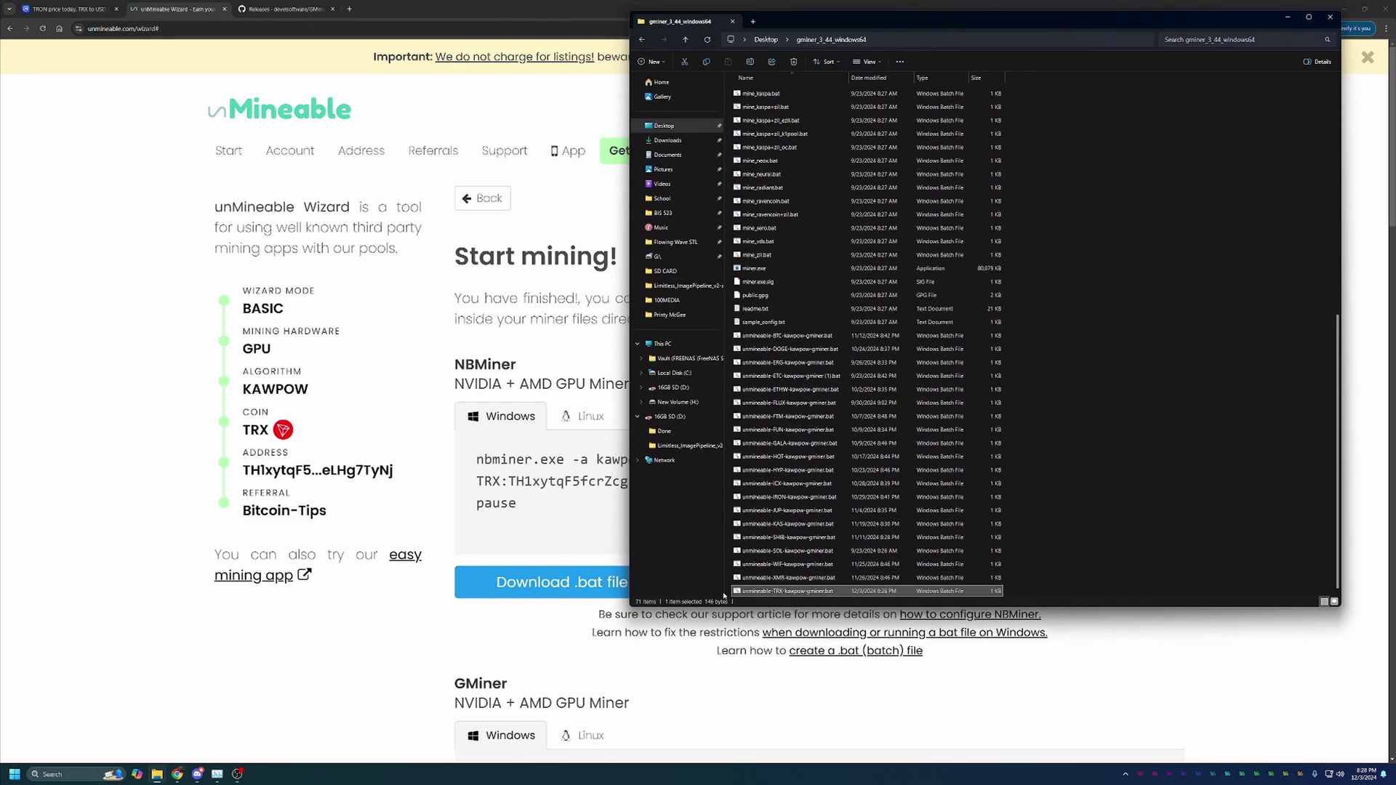
# Step: Run the TRX KawPow .bat file past the SmartScreen warning to start GMiner mining
pyautogui.doubleClick(852, 592)
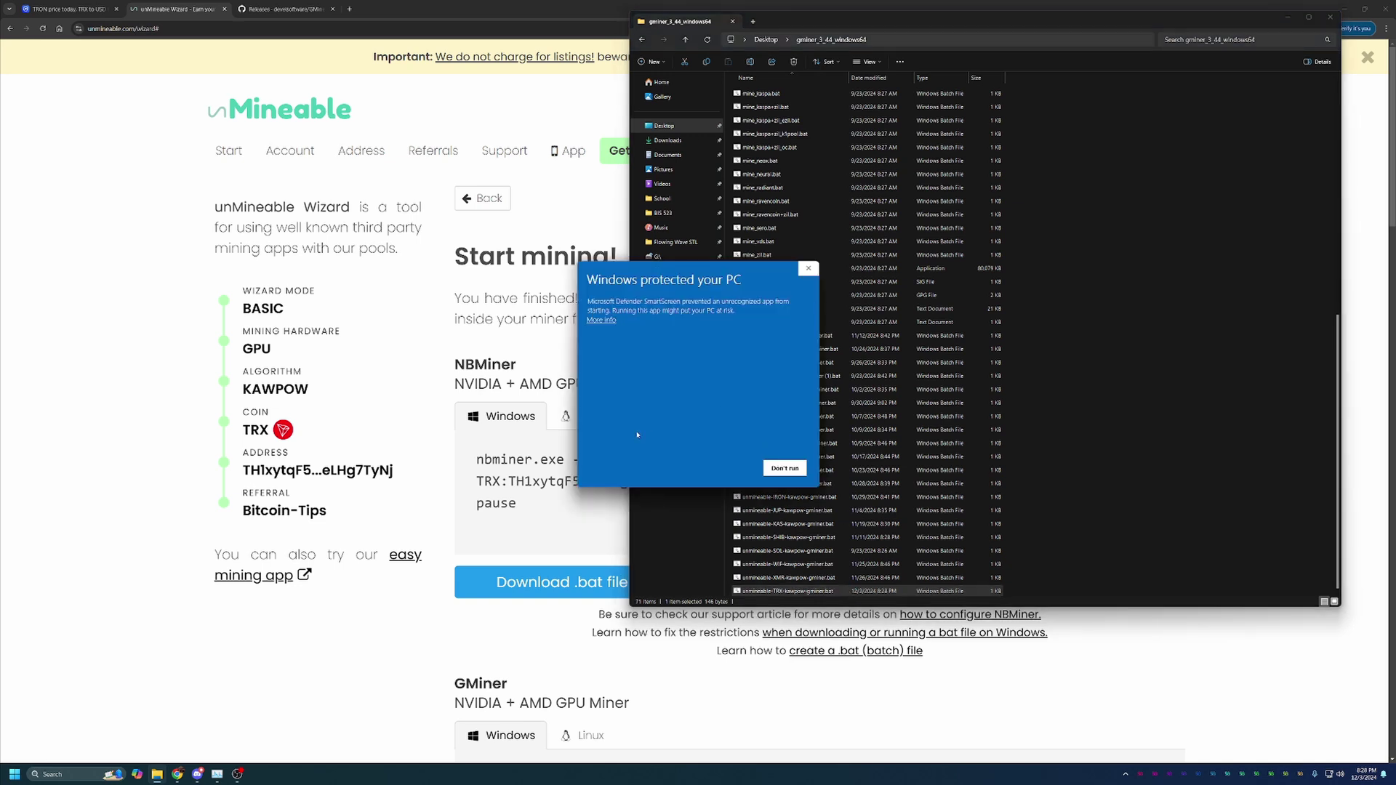
pyautogui.click(611, 321)
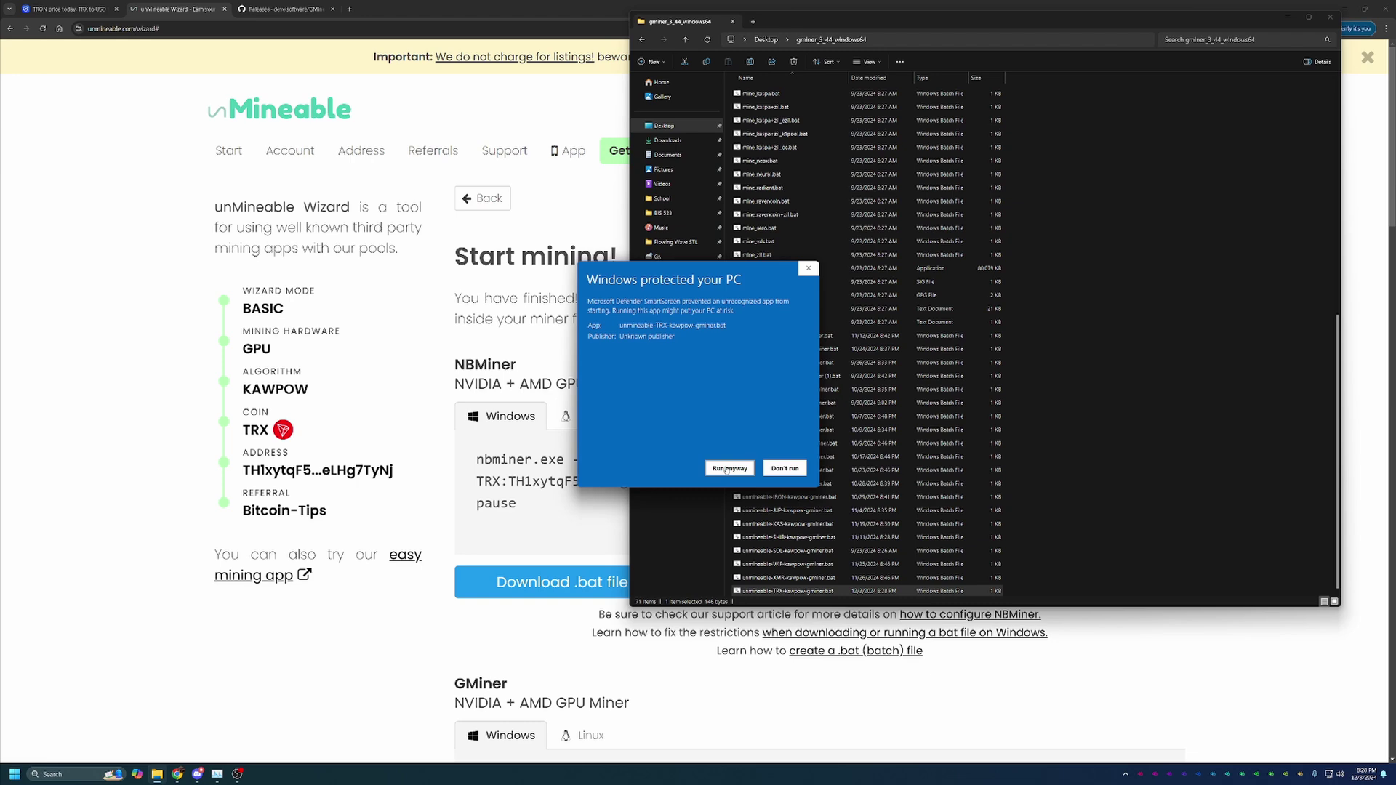
pyautogui.click(729, 468)
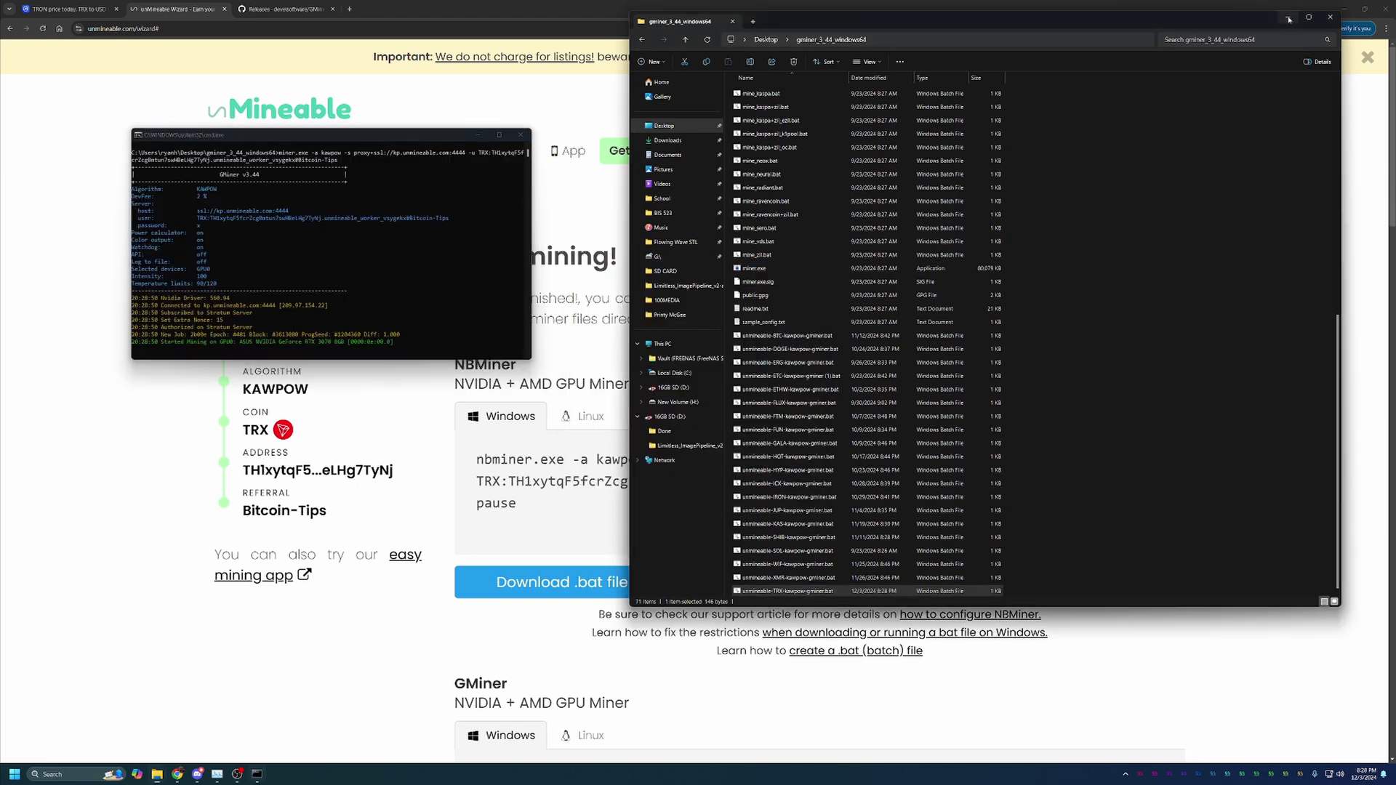
# Step: Minimize File Explorer and bring the browser and GMiner console into view
pyautogui.click(1330, 17)
pyautogui.click(1262, 239)
pyautogui.click(257, 774)
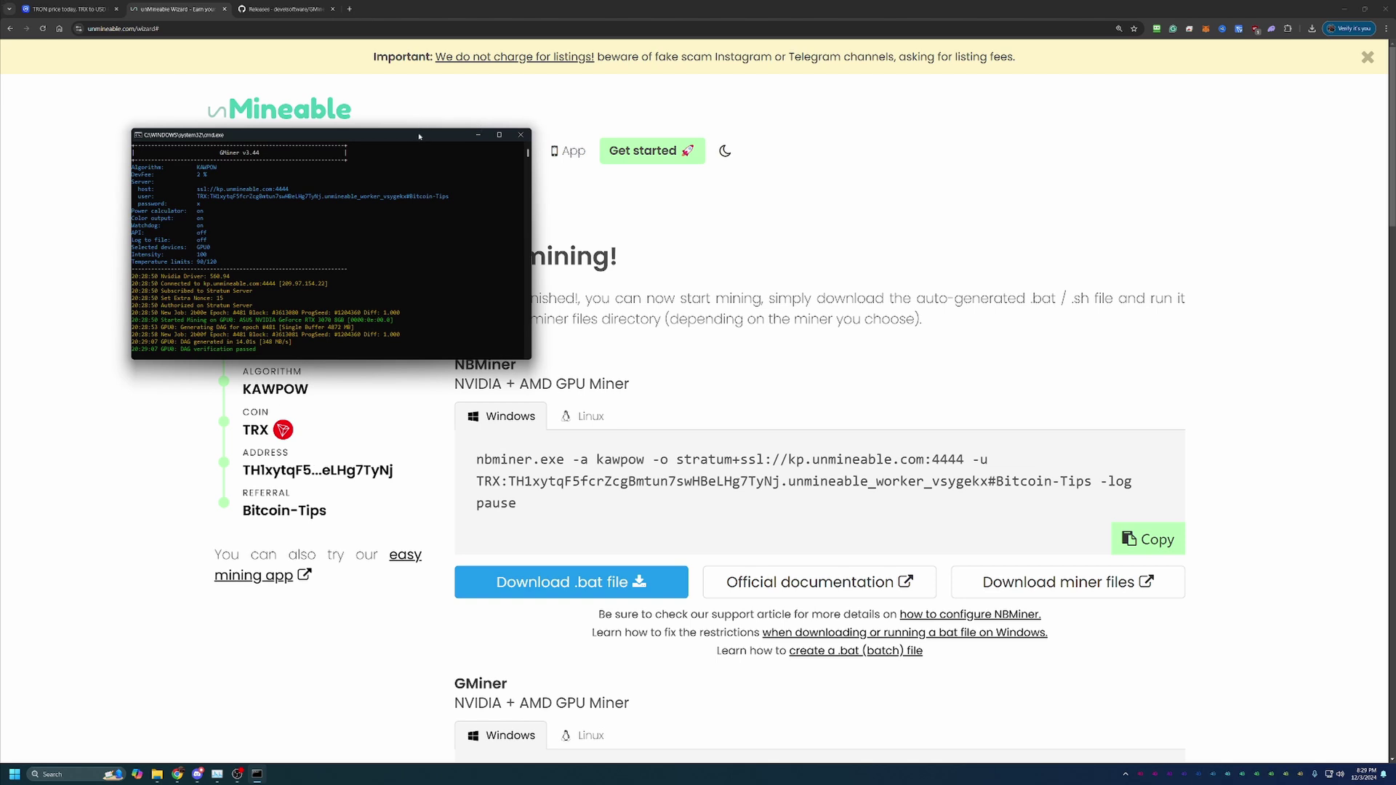
# Step: Reposition the GMiner console to watch its KawPow hashrate, then close it to stop mining
pyautogui.moveTo(419, 136); pyautogui.dragTo(427, 197)
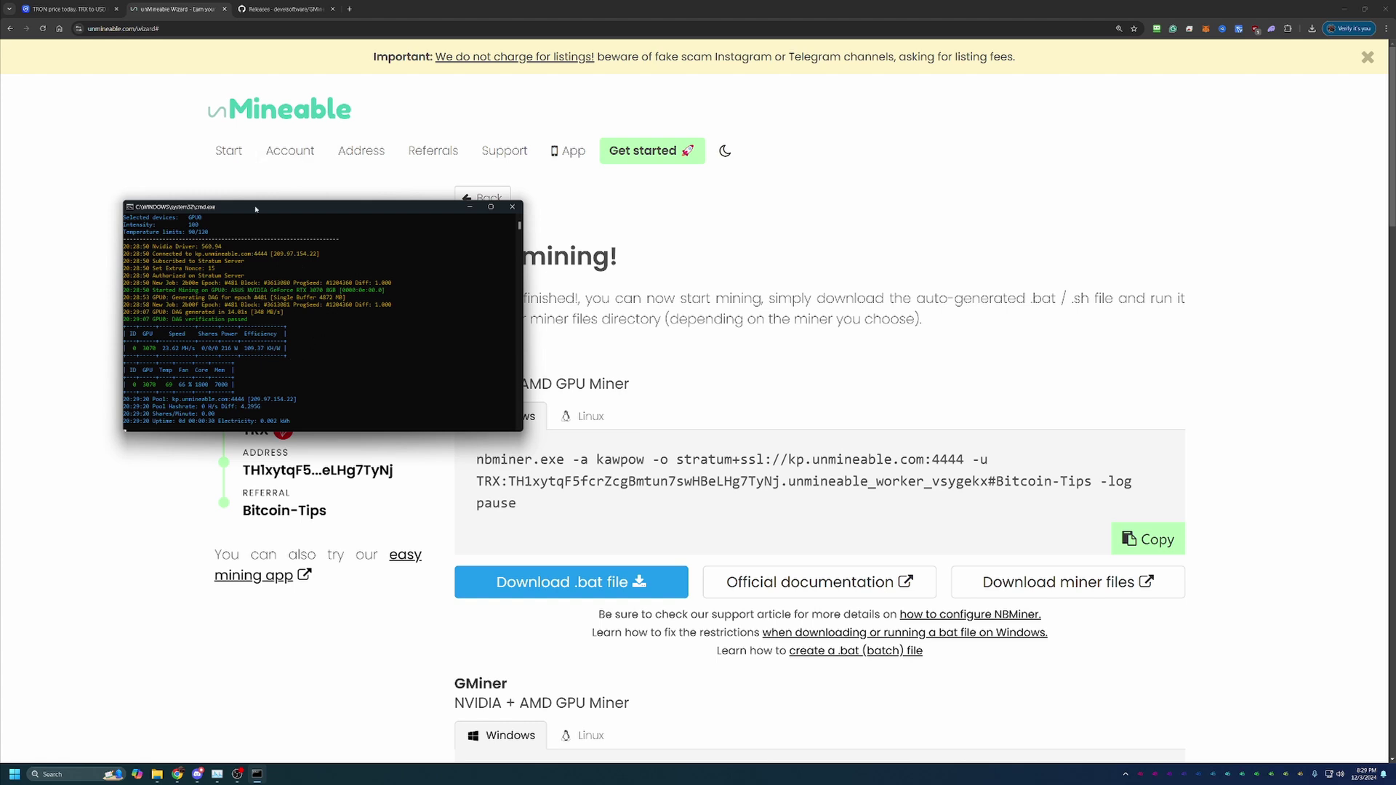
pyautogui.moveTo(252, 216); pyautogui.dragTo(308, 235)
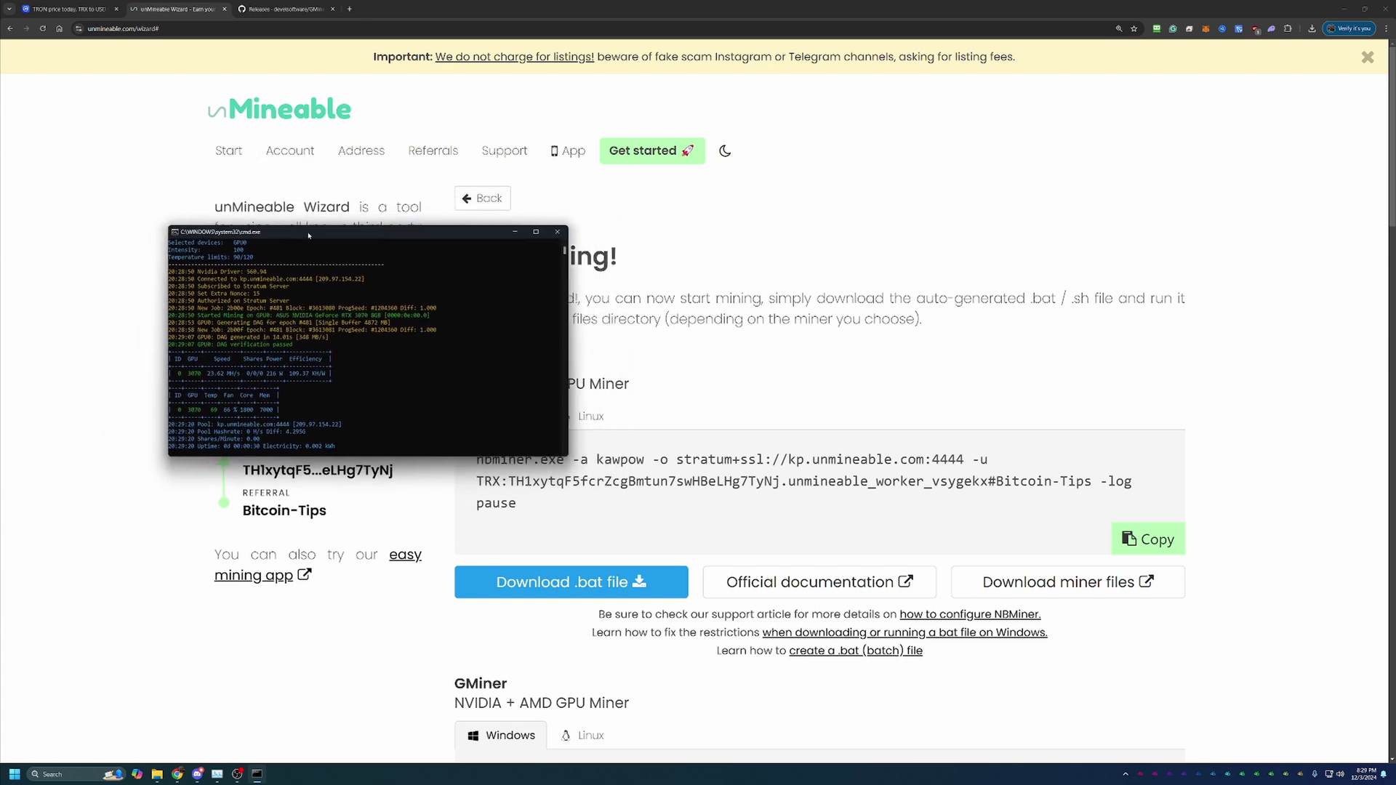
pyautogui.click(557, 231)
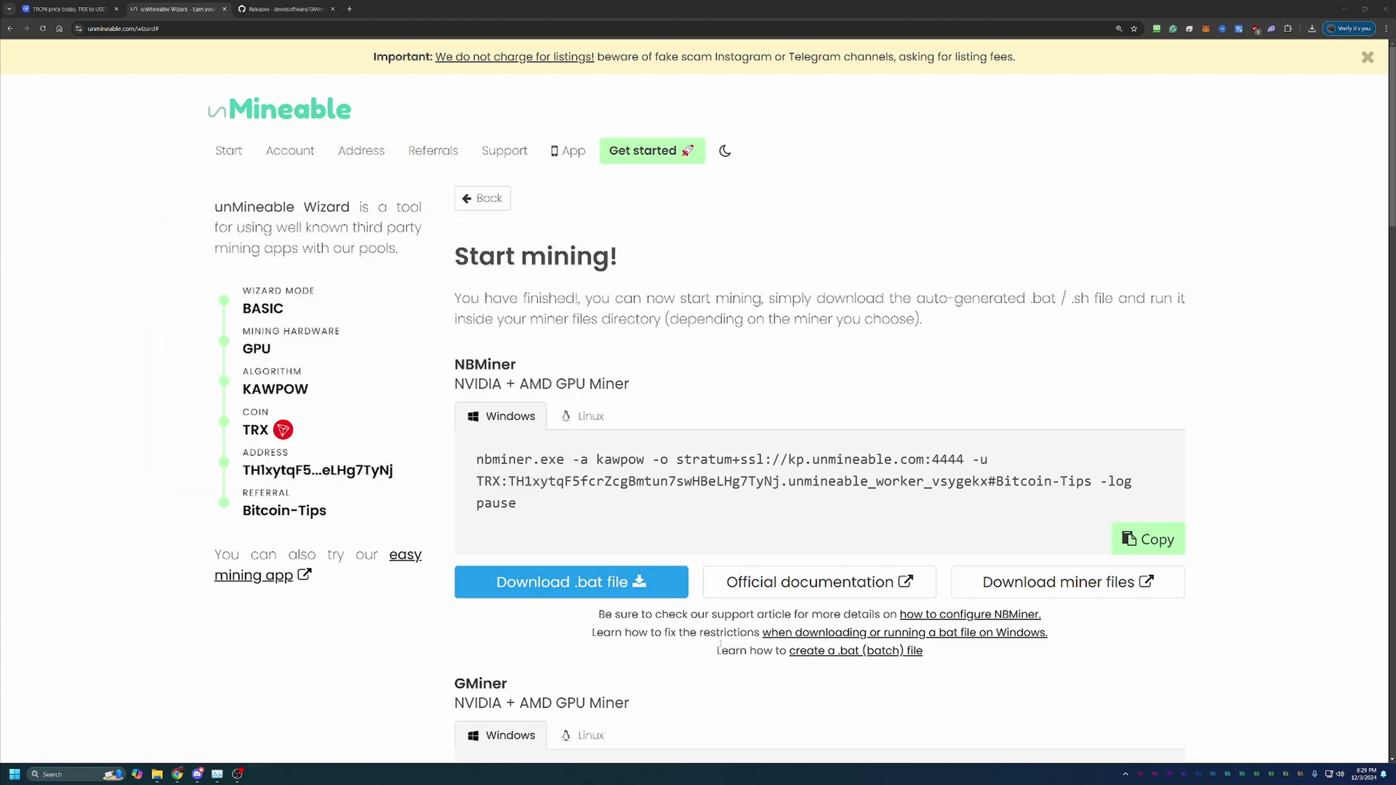